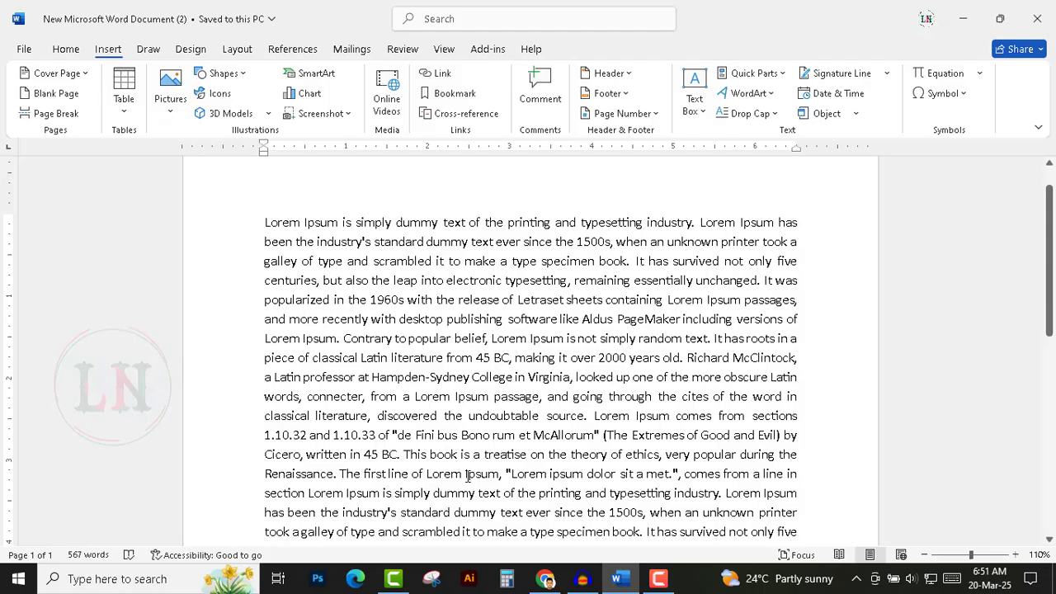
Switch to the browser, open a new tab and search Google for "cover page".
click(544, 579)
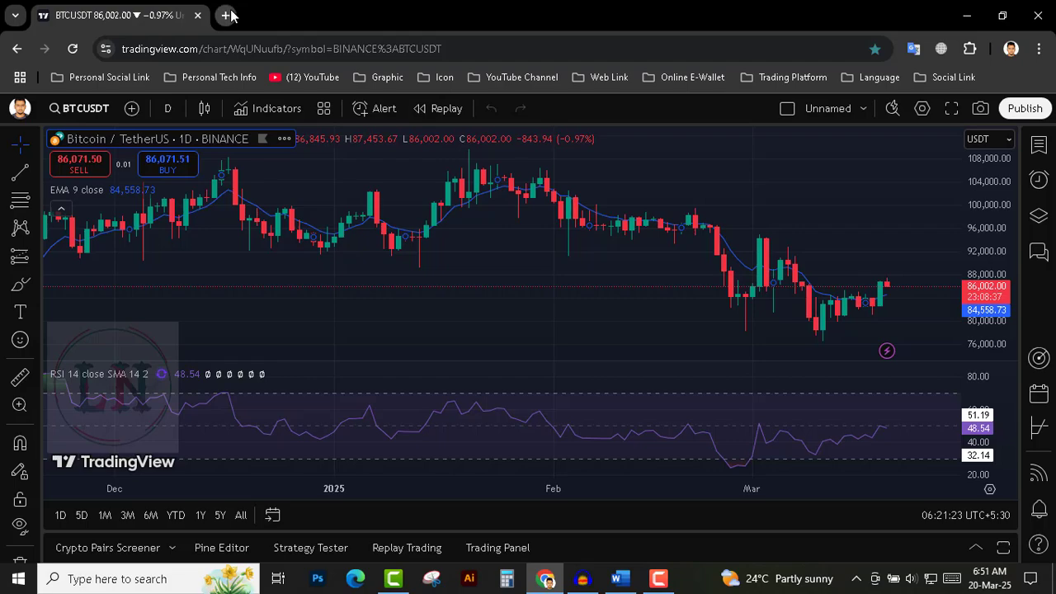
click(226, 15)
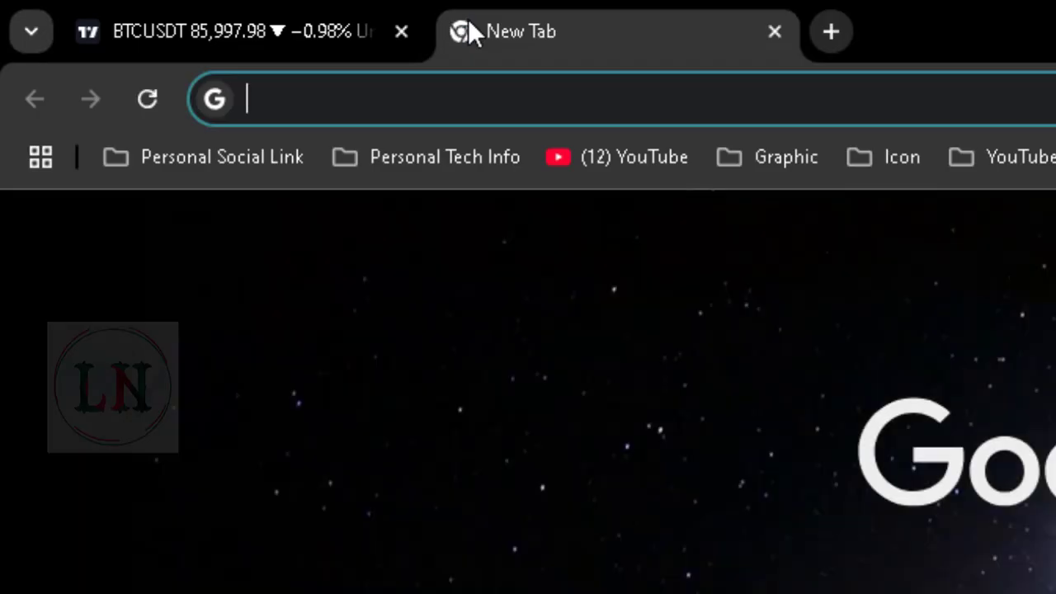
text(cover)
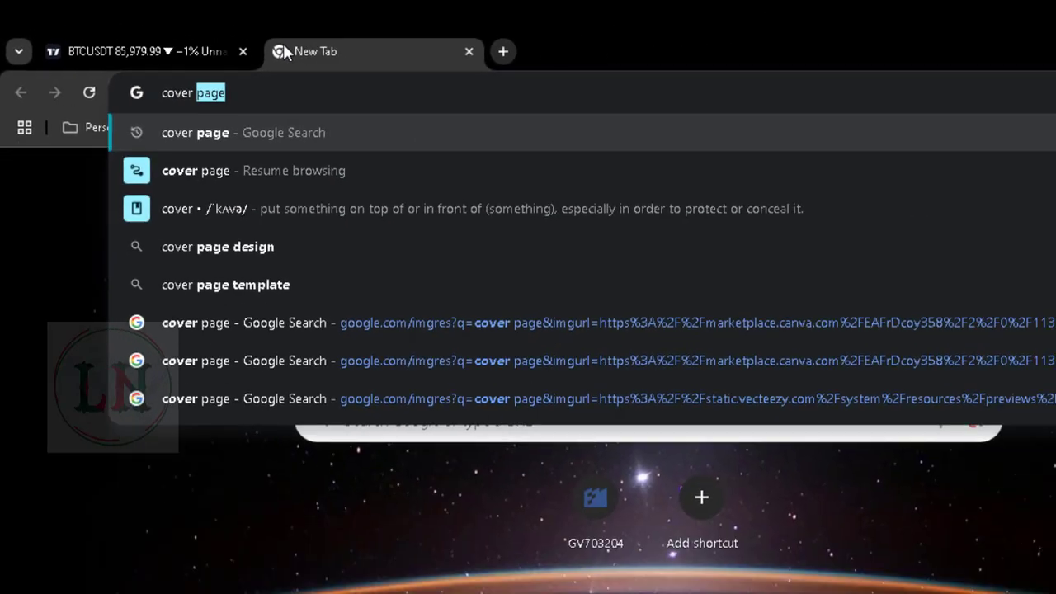
key(Return)
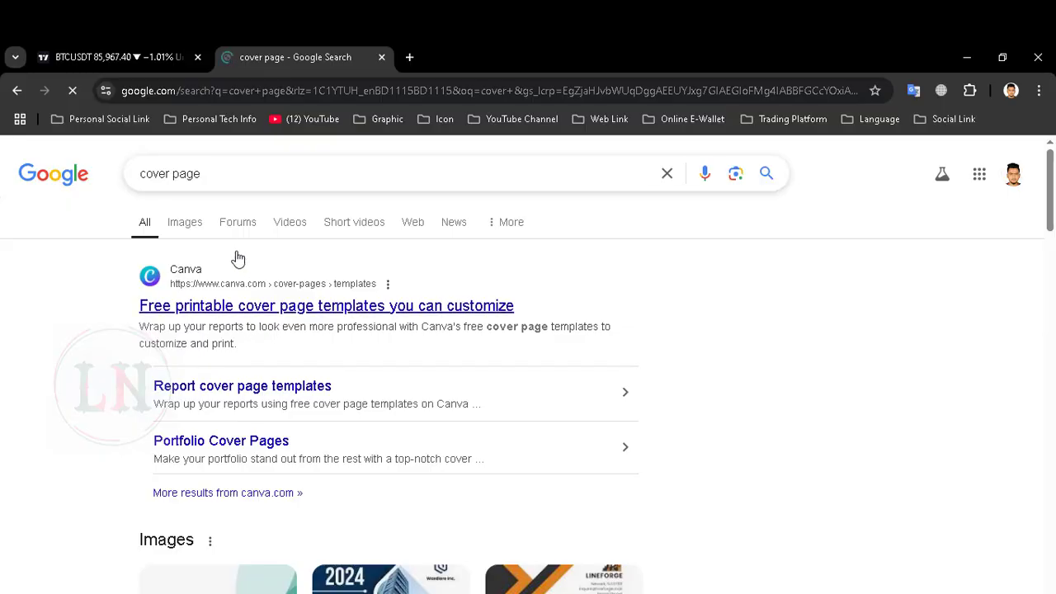
Browse the cover page image results and open one result's link in a new tab.
click(190, 232)
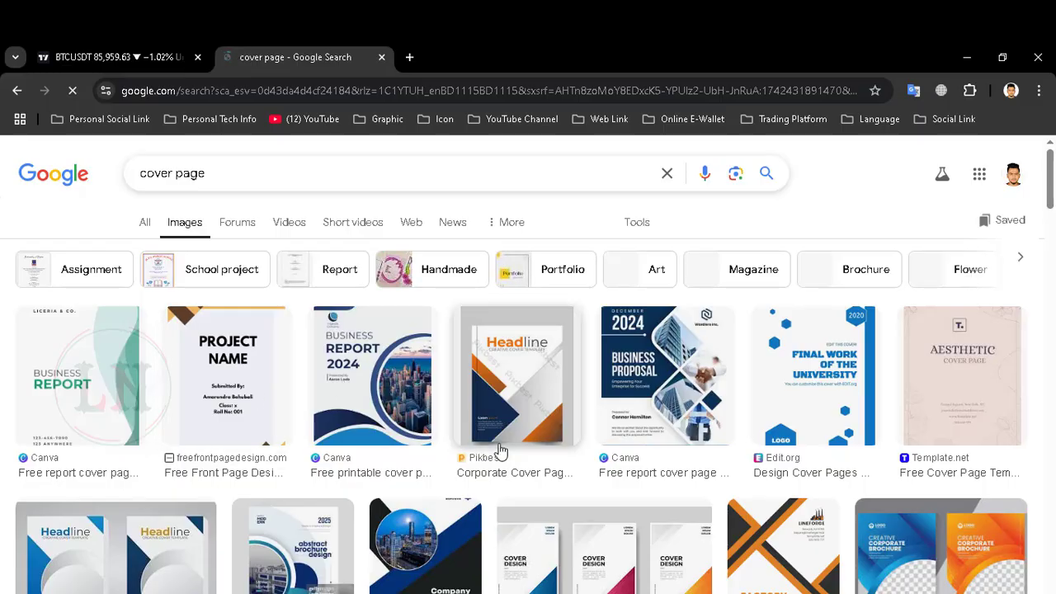
scroll(503, 450, down, 4)
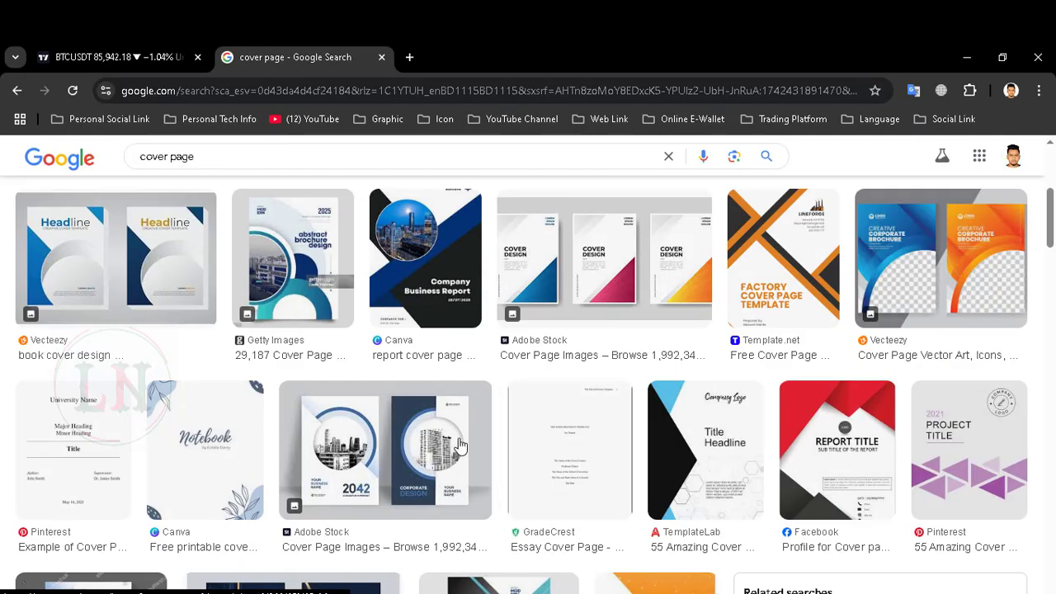
scroll(500, 438, up, 4)
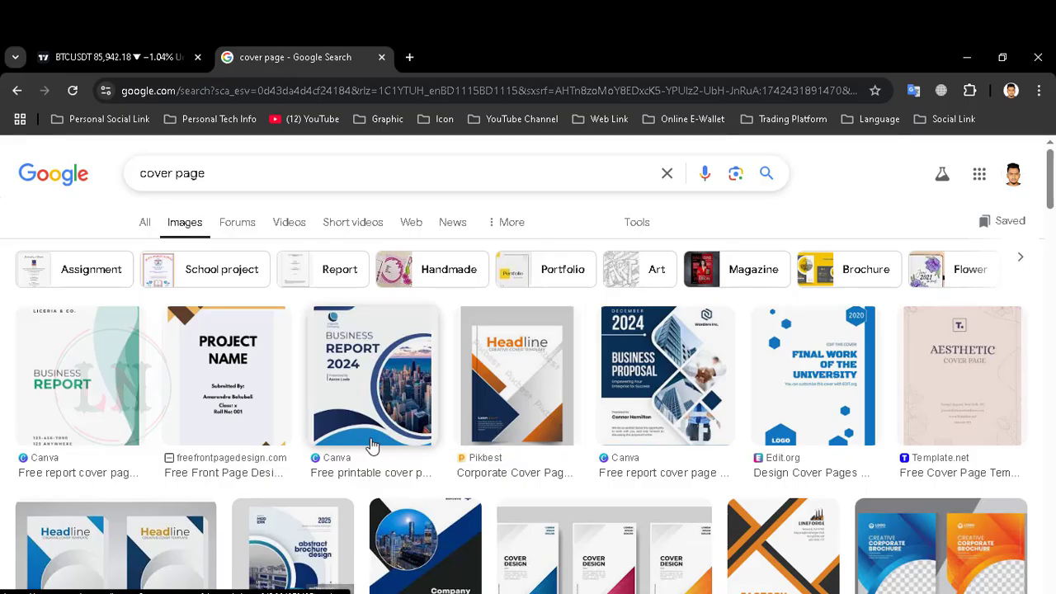
scroll(369, 445, down, 1)
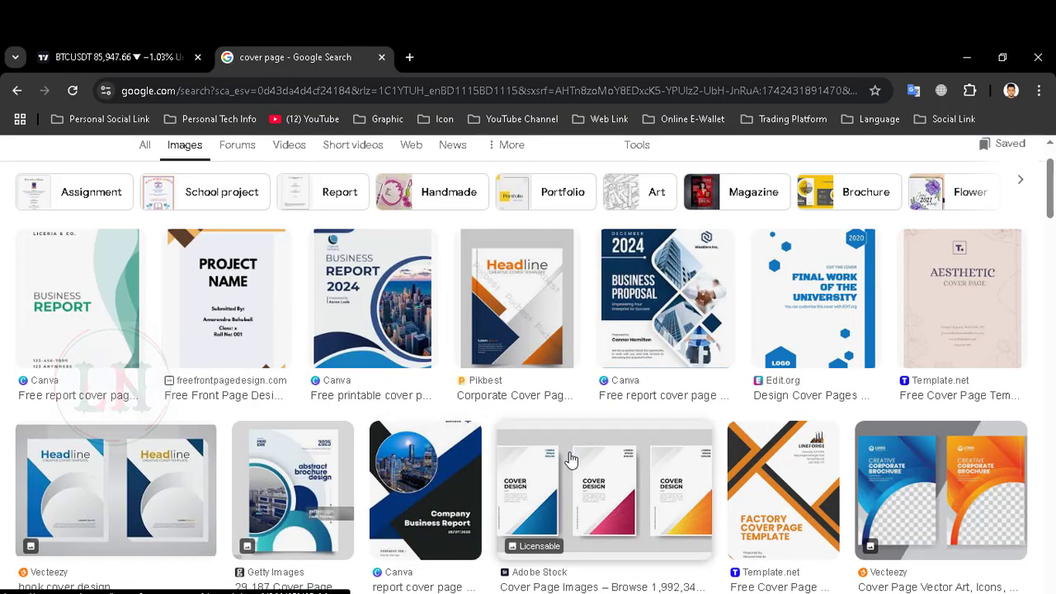
scroll(449, 454, down, 2)
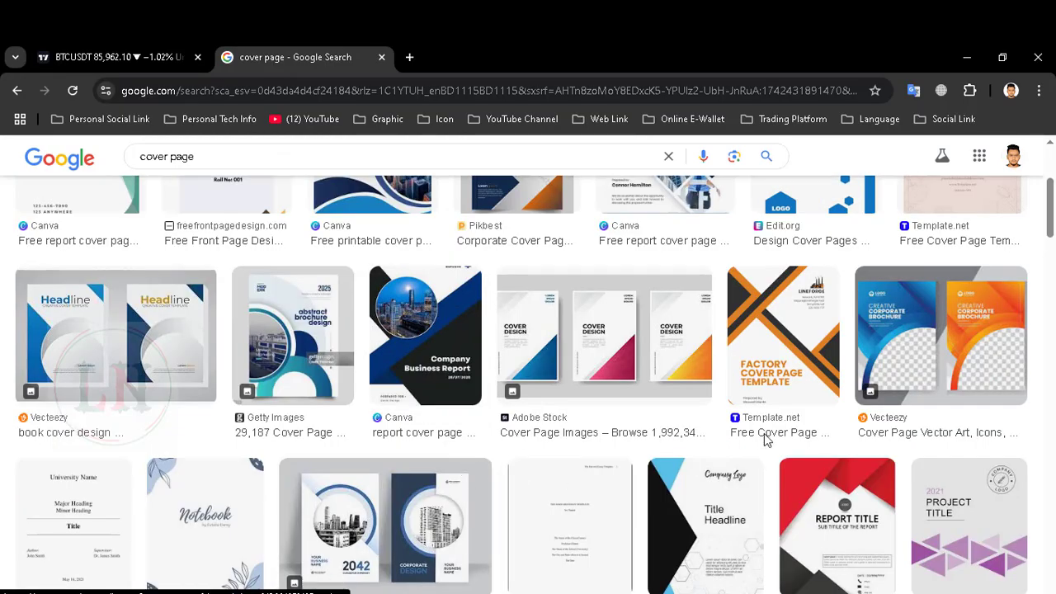
scroll(467, 434, up, 1)
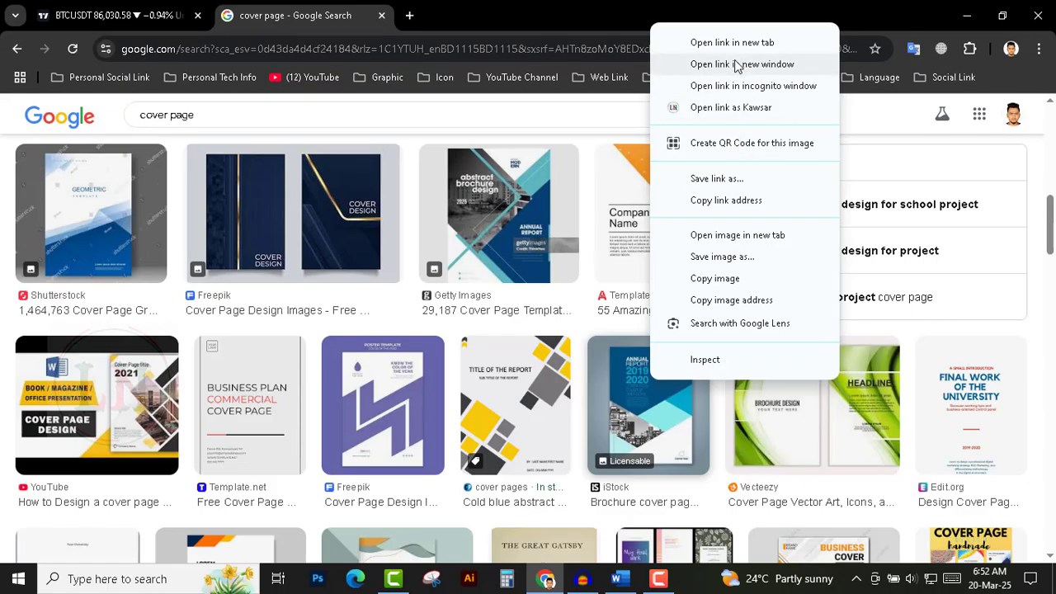
click(731, 45)
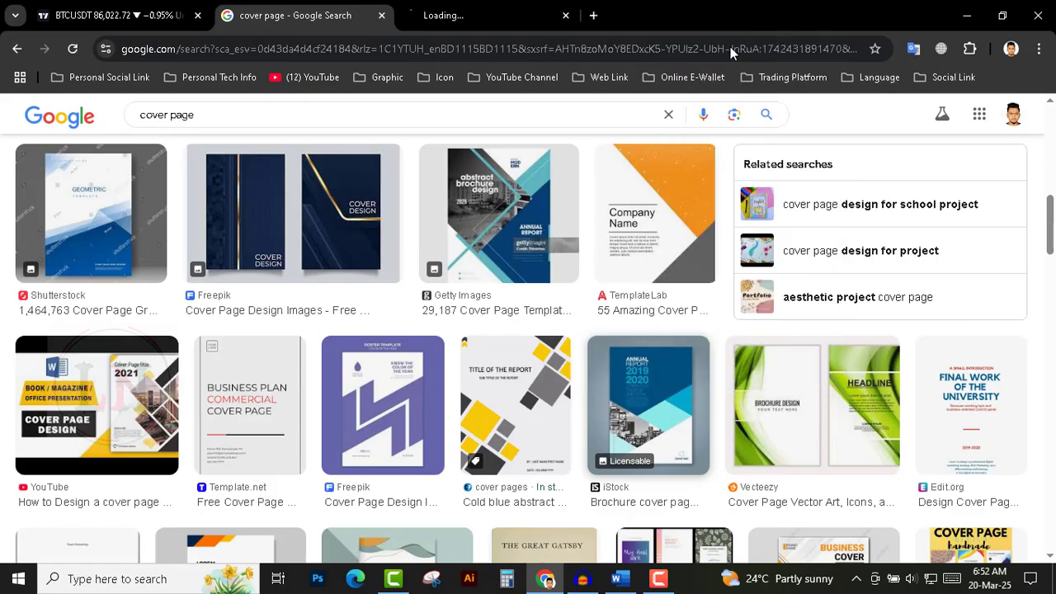
click(456, 20)
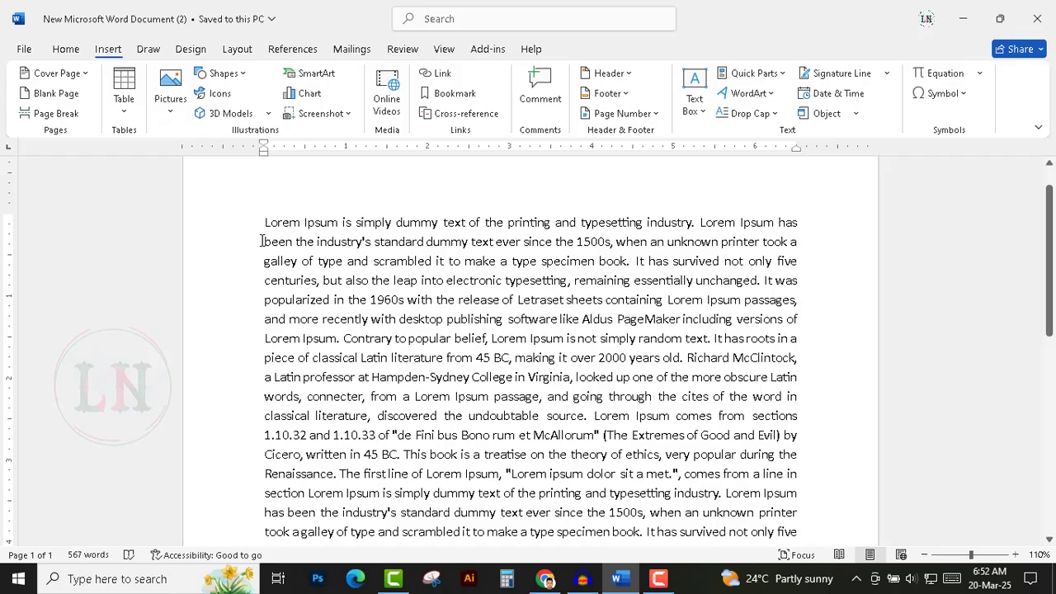
Create a new blank document and browse the built-in cover page designs.
key(ctrl+n)
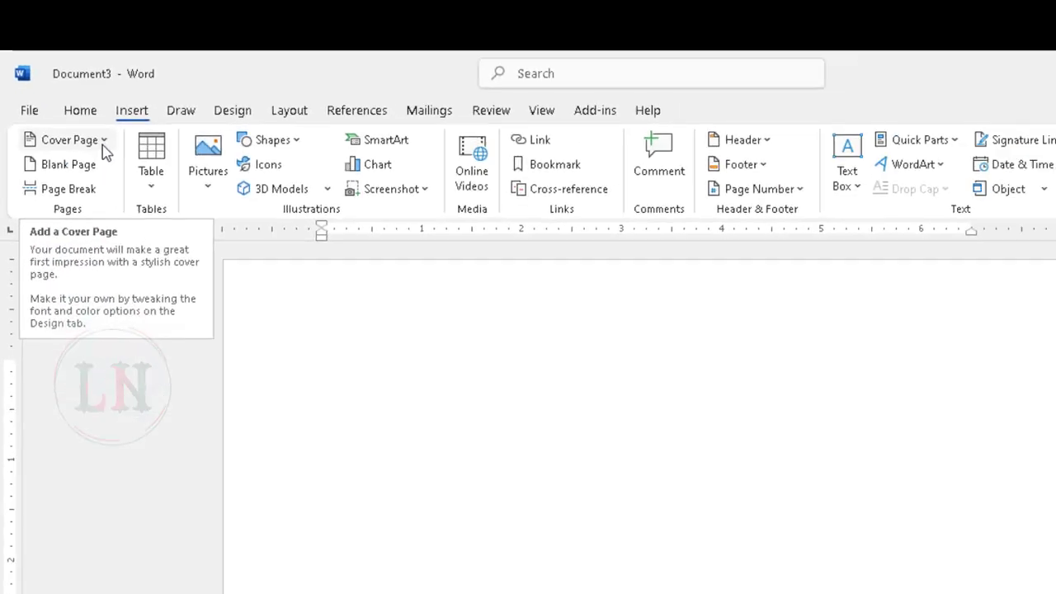
click(86, 122)
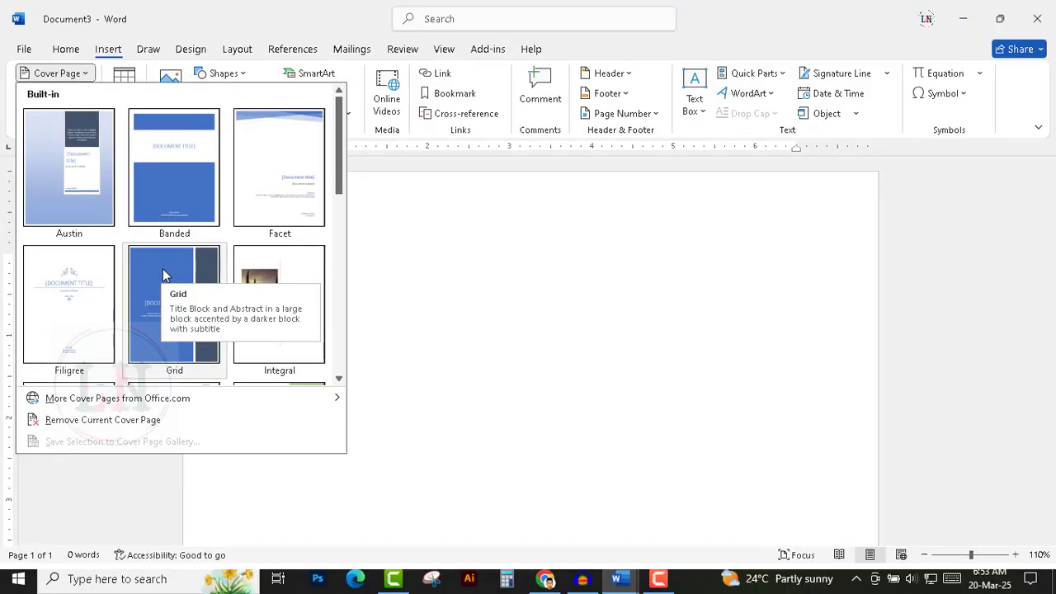
scroll(190, 275, down, 5)
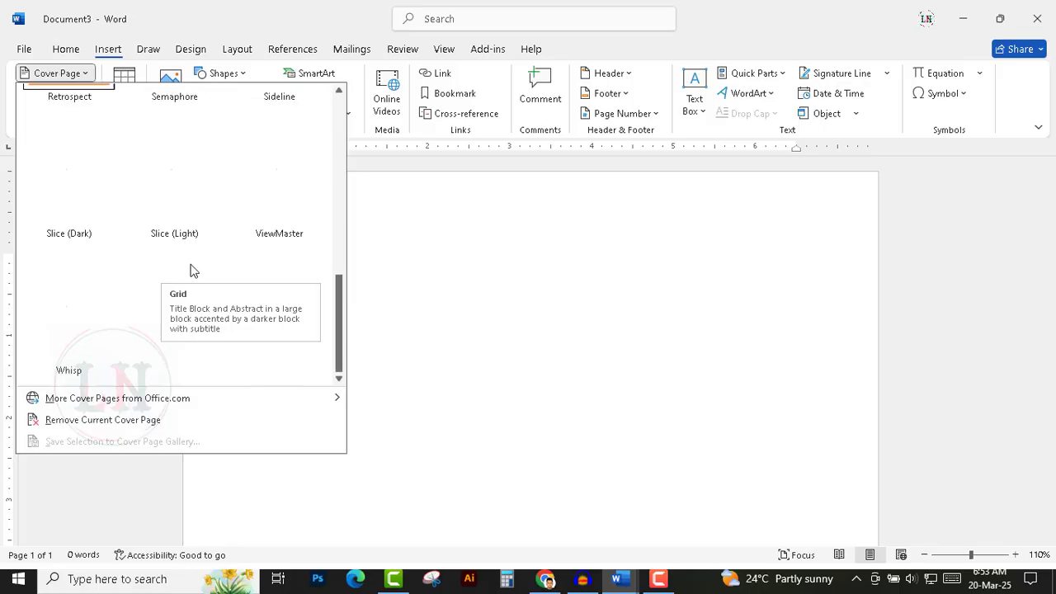
scroll(189, 275, up, 5)
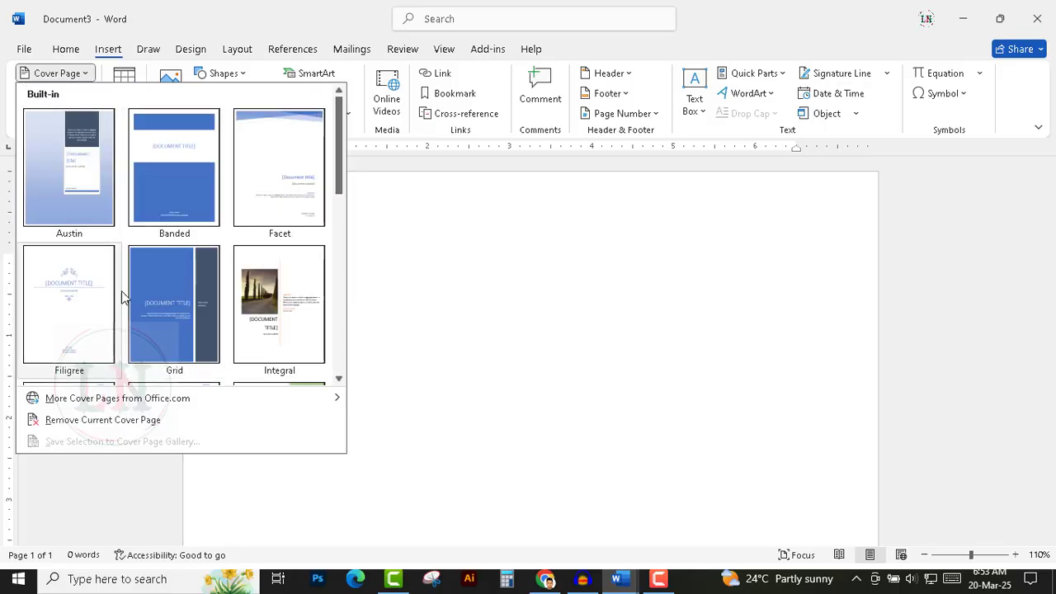
click(425, 233)
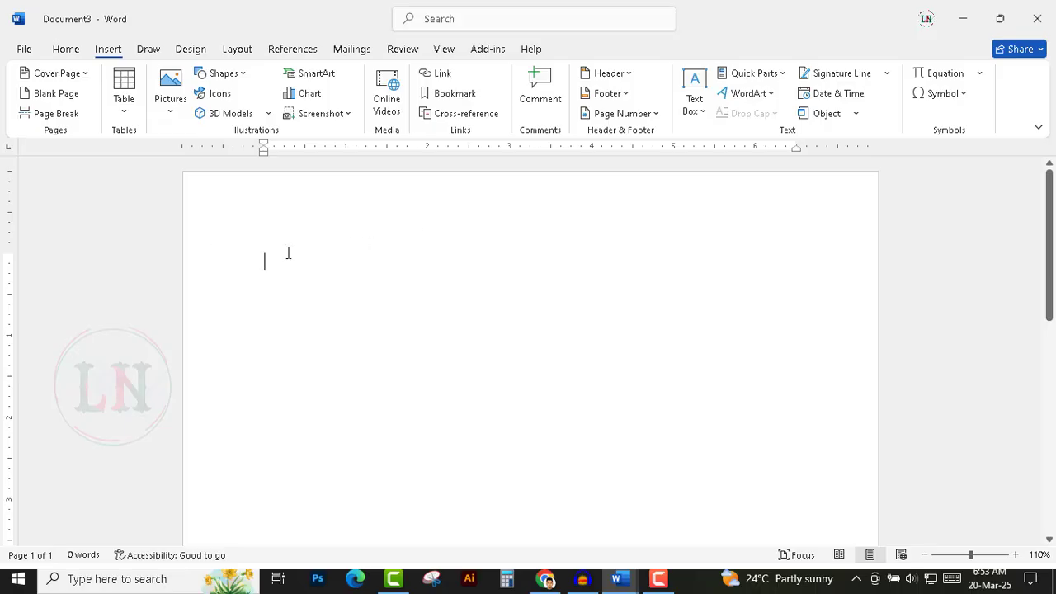
Insert the Filigree built-in cover page into the new document.
key(alt+n)
key(v)
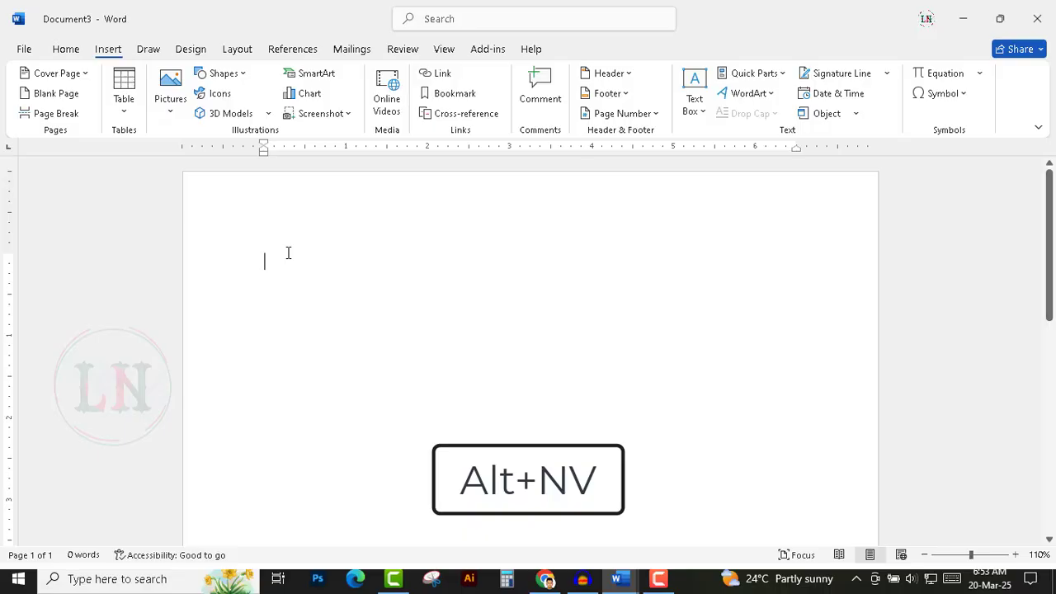
key(alt+n)
key(v)
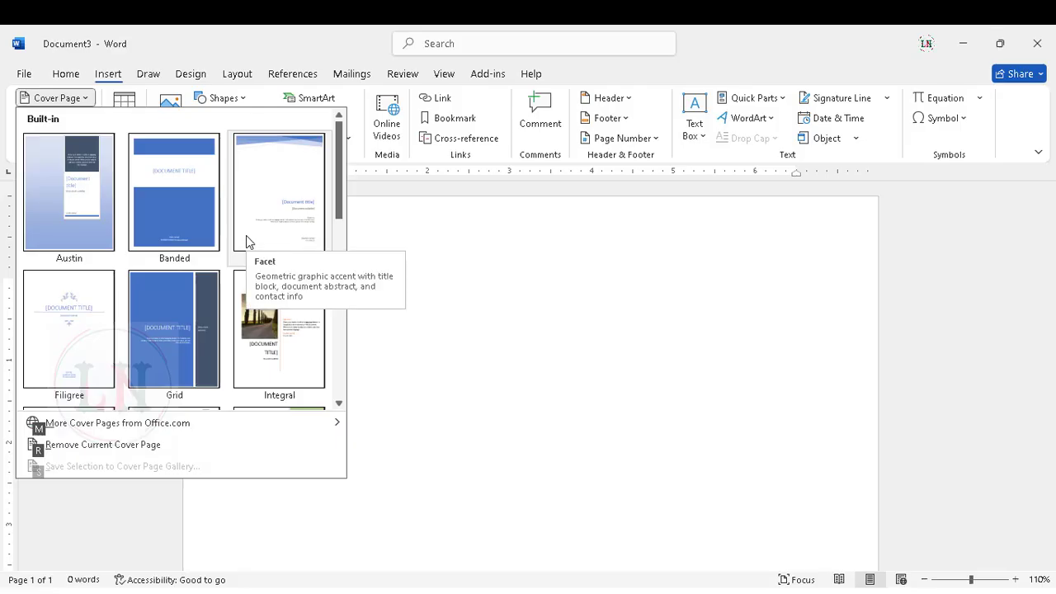
scroll(246, 237, down, 5)
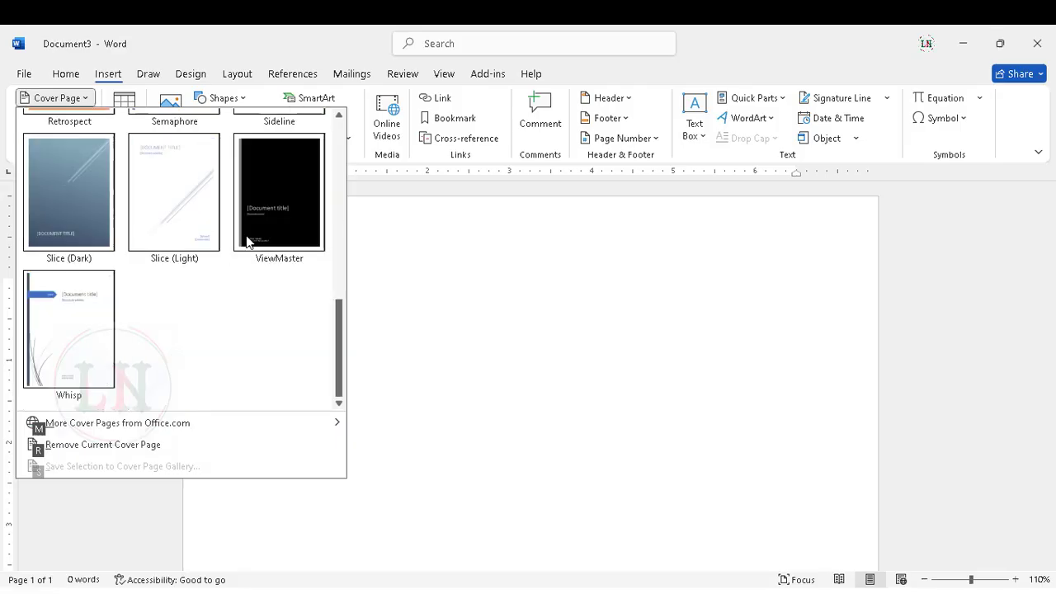
scroll(247, 241, up, 5)
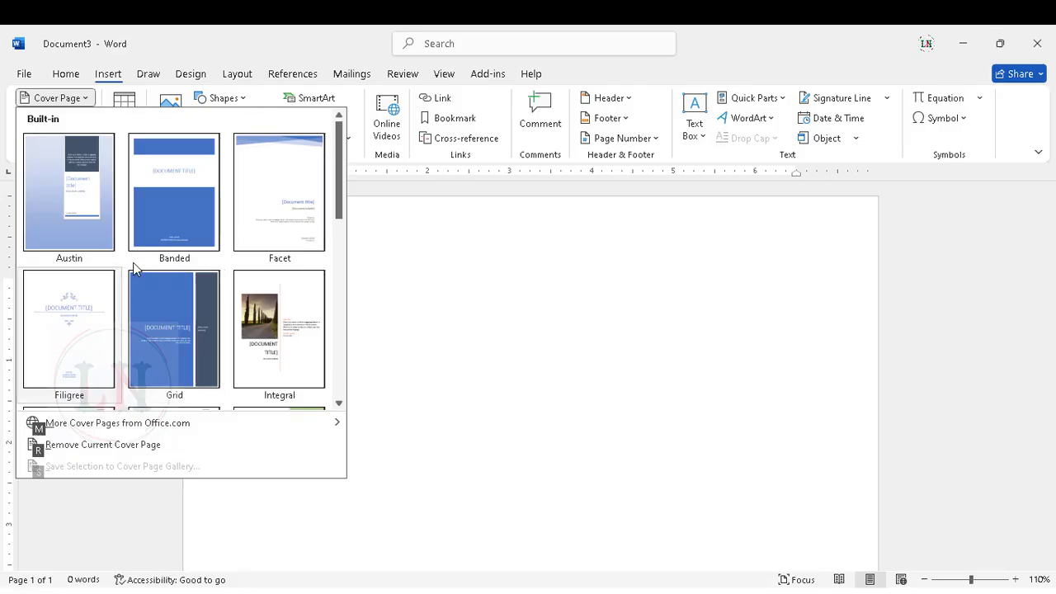
scroll(226, 302, down, 5)
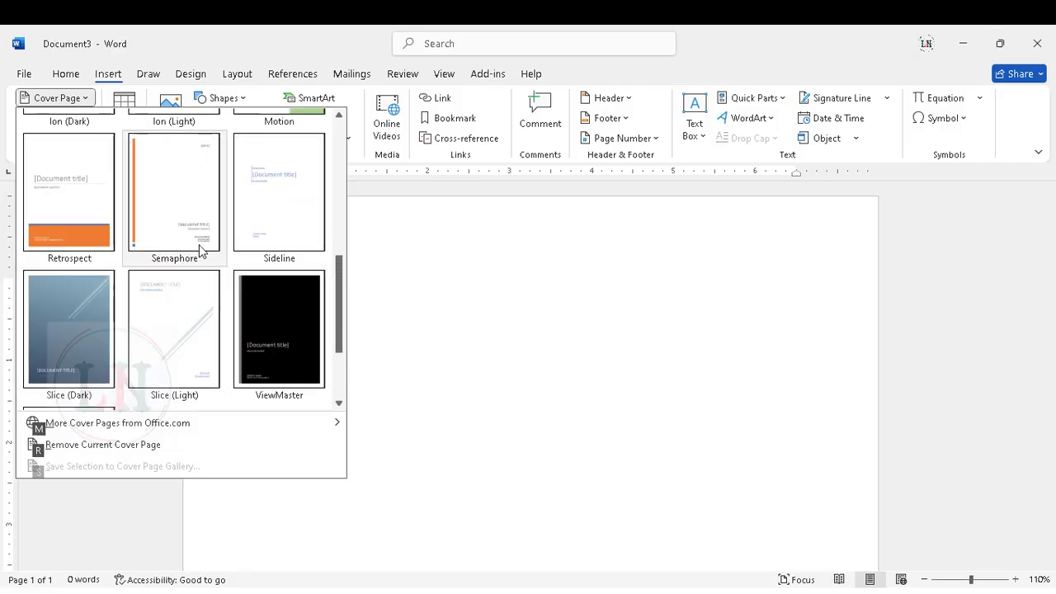
scroll(198, 278, up, 4)
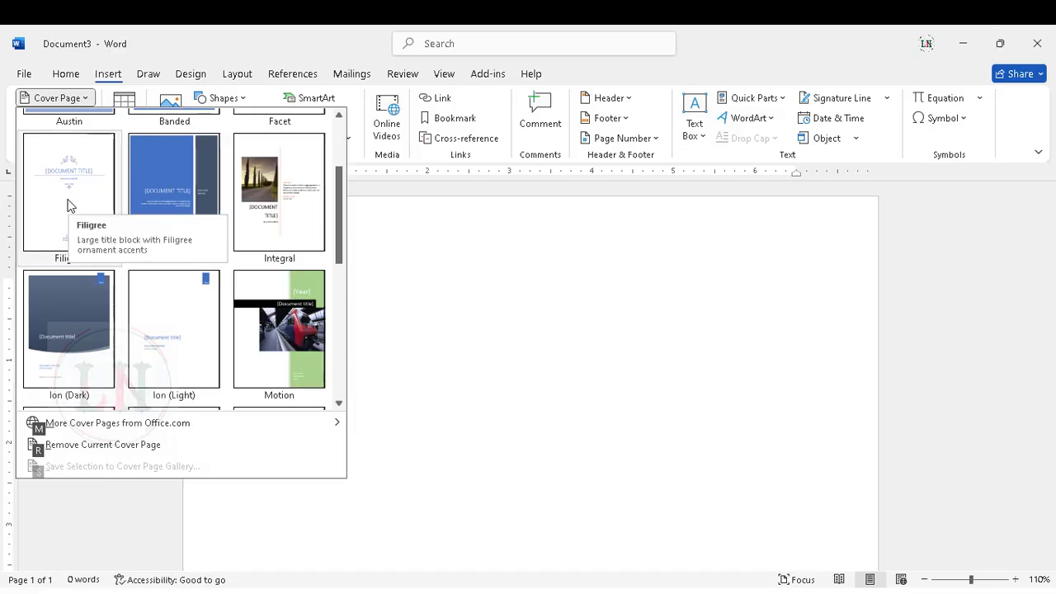
key(Escape)
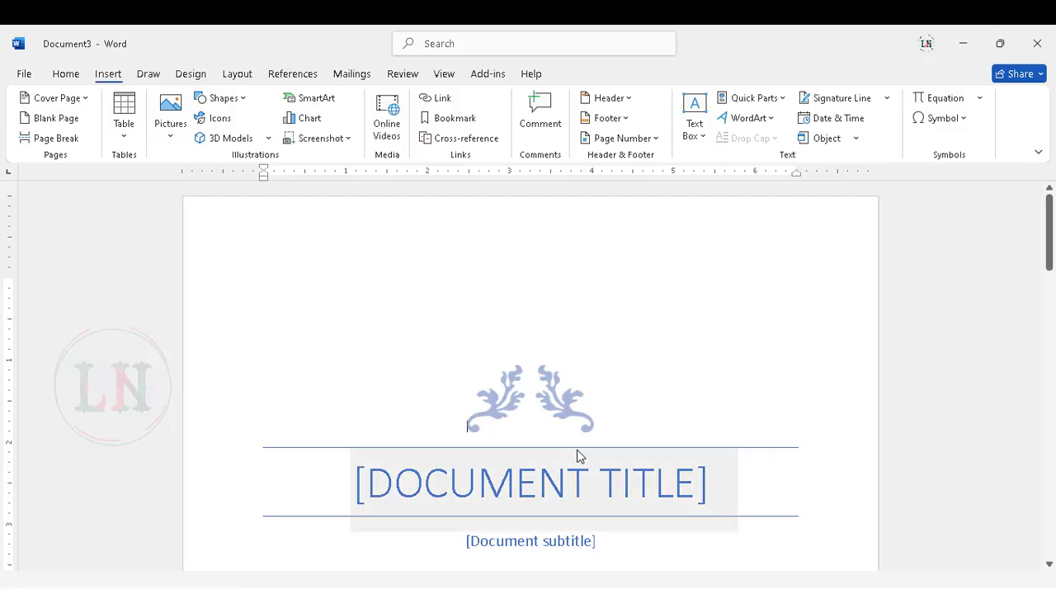
Replace the cover page's document title placeholder with THIS IS OURE TITLE.
scroll(668, 446, down, 4)
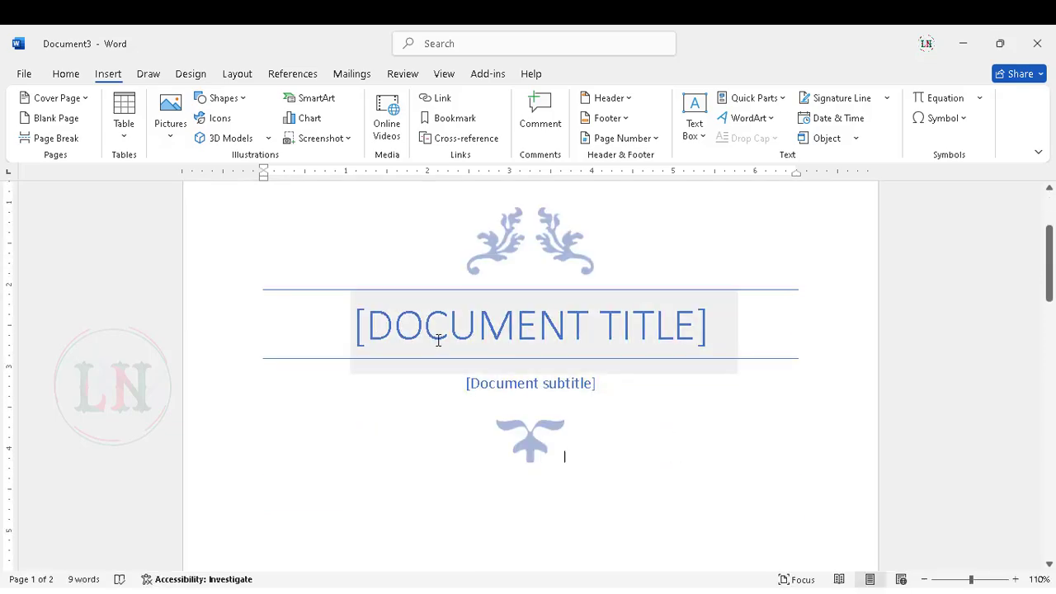
click(352, 345)
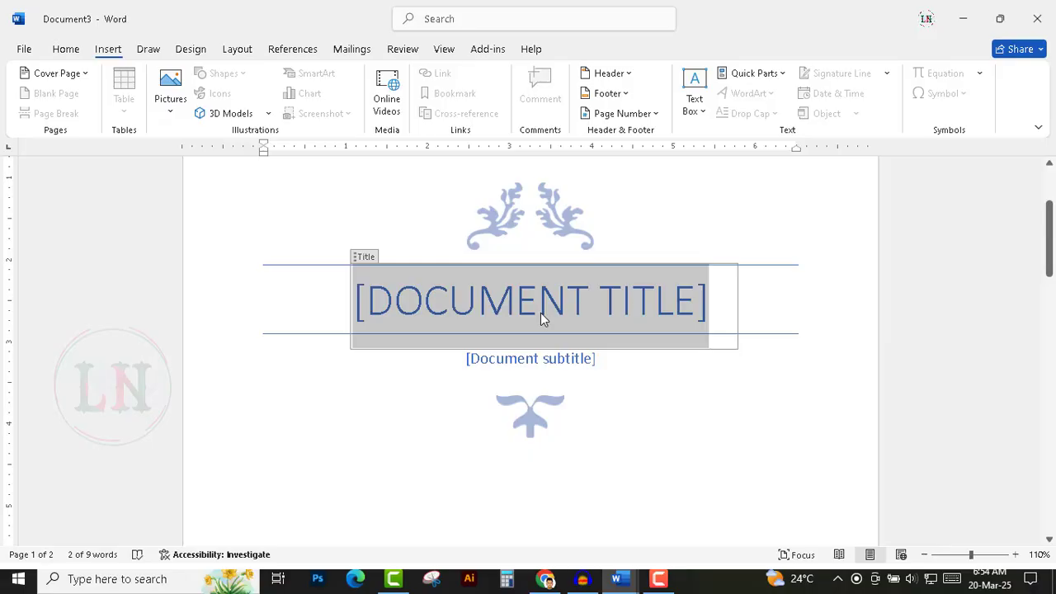
key(Delete)
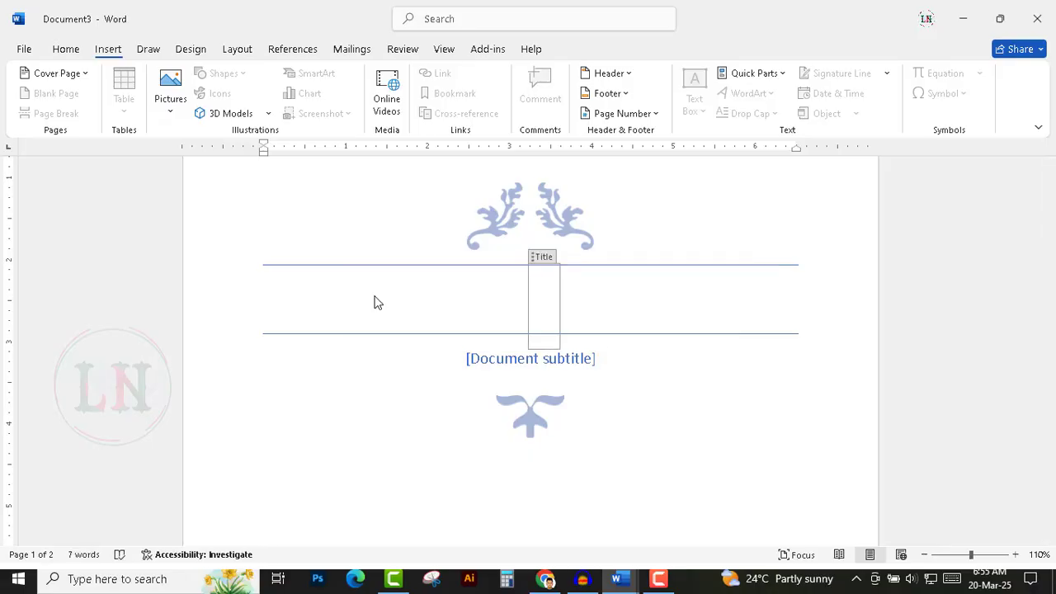
text(THIS IS)
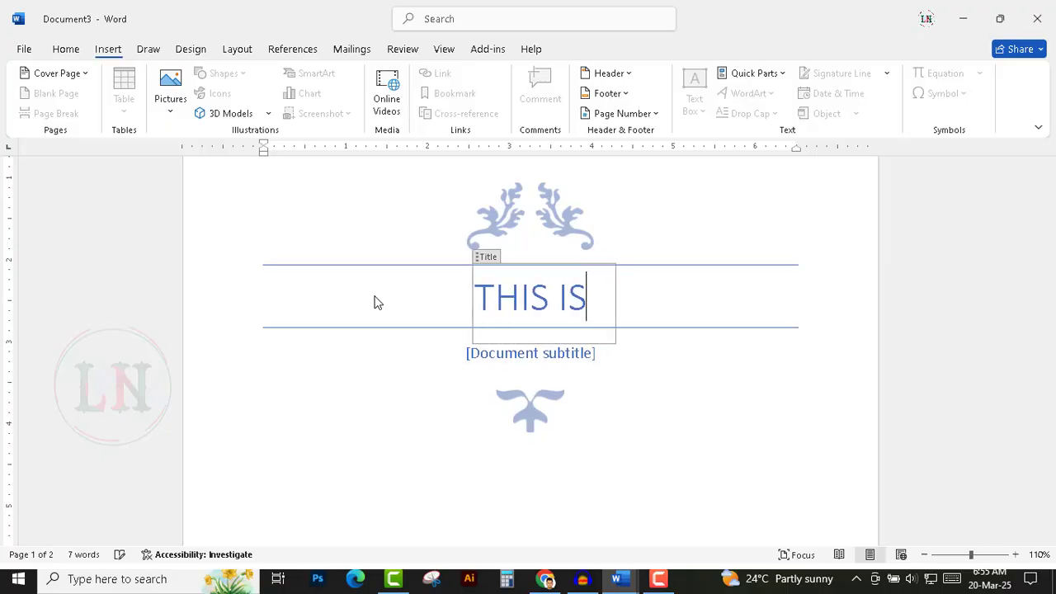
text( OURE TITLE)
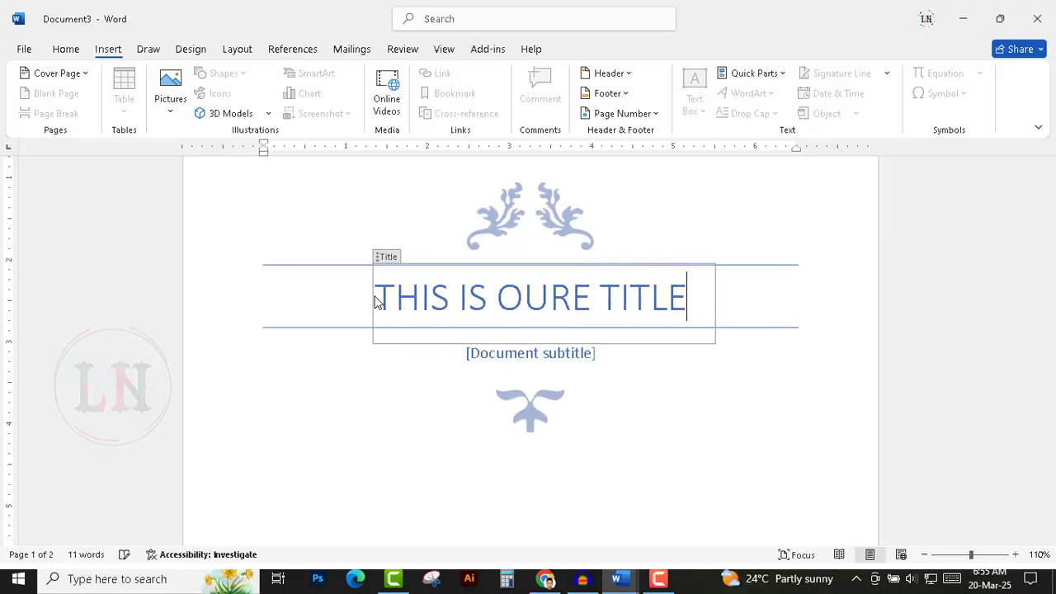
click(661, 470)
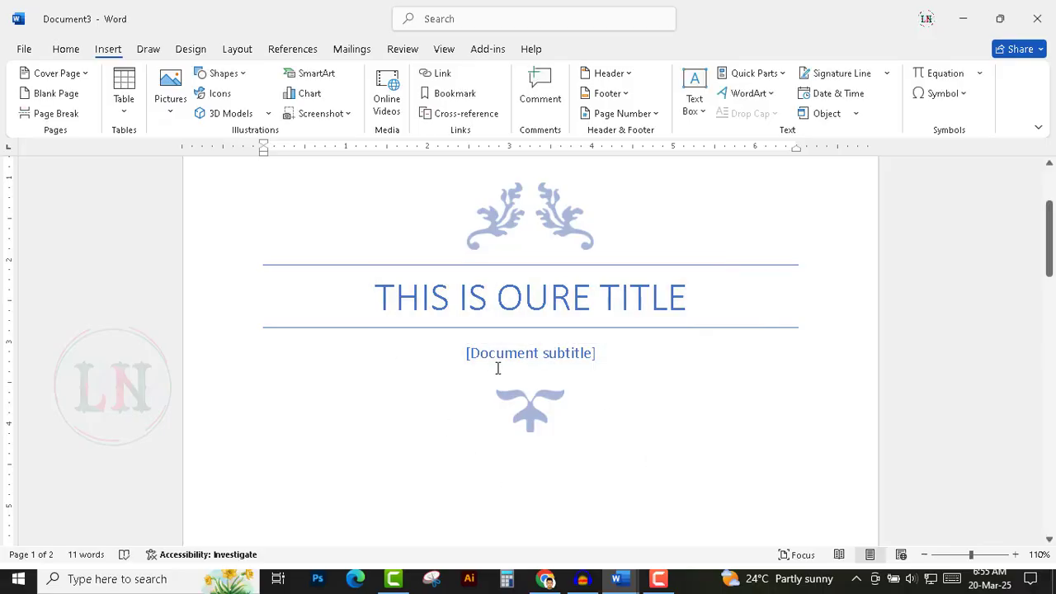
Set the cover page's date field to January 13, 2025 using its date picker.
click(504, 355)
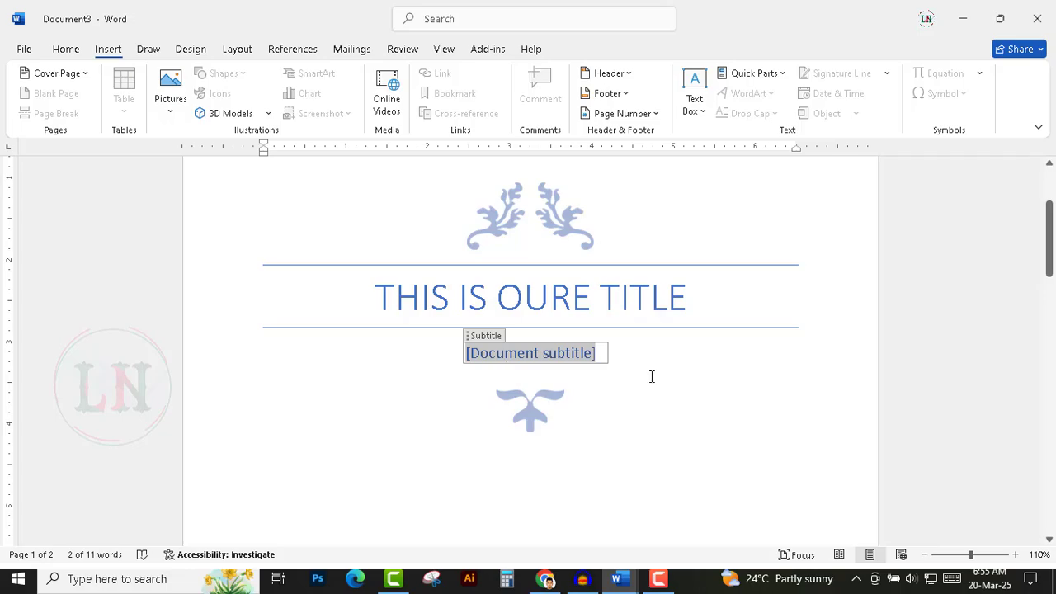
scroll(651, 380, down, 3)
scroll(651, 381, down, 8)
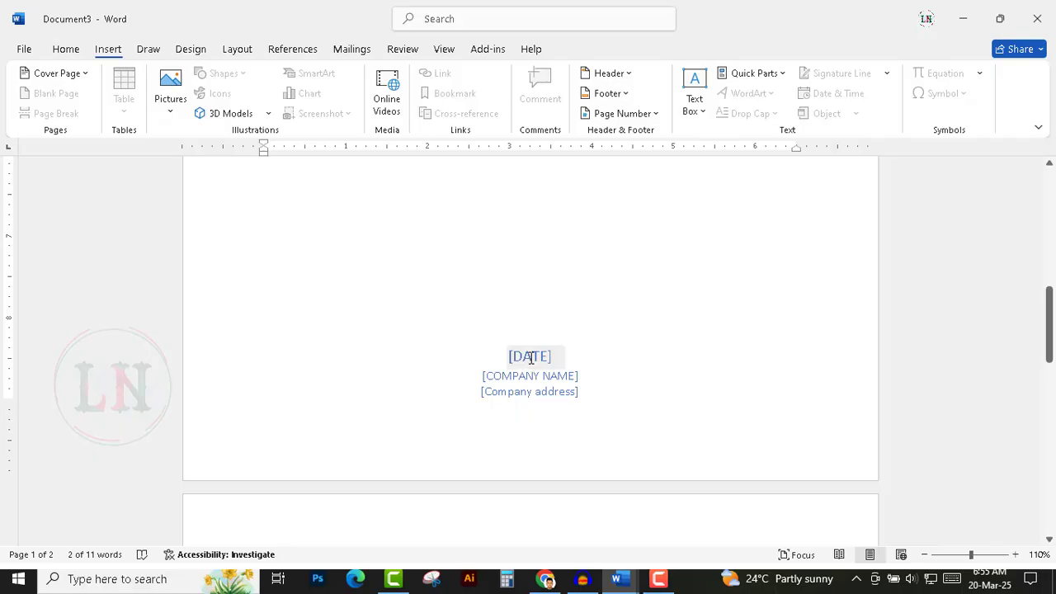
click(531, 356)
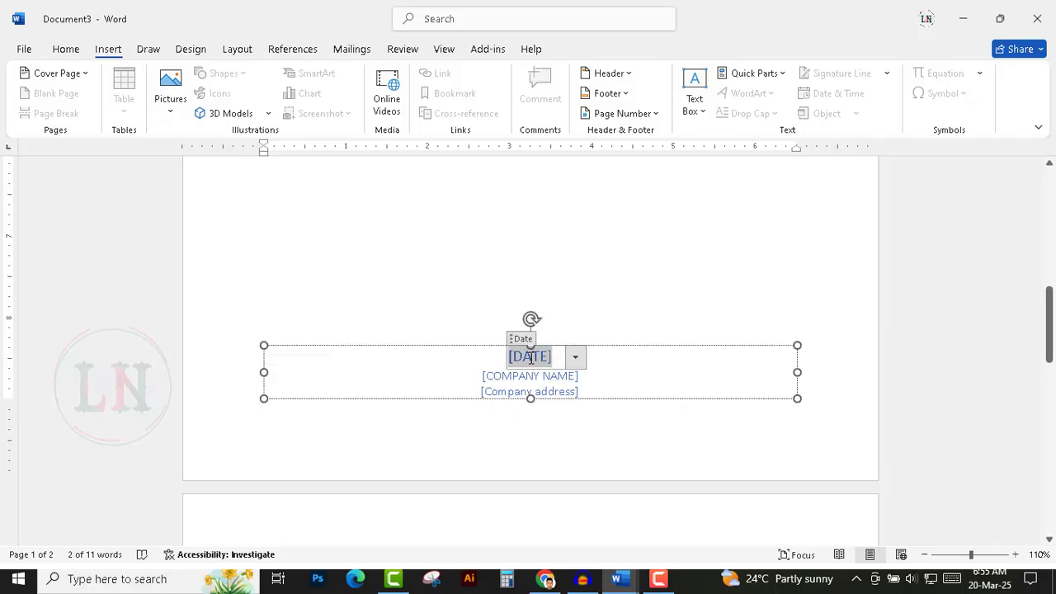
click(576, 358)
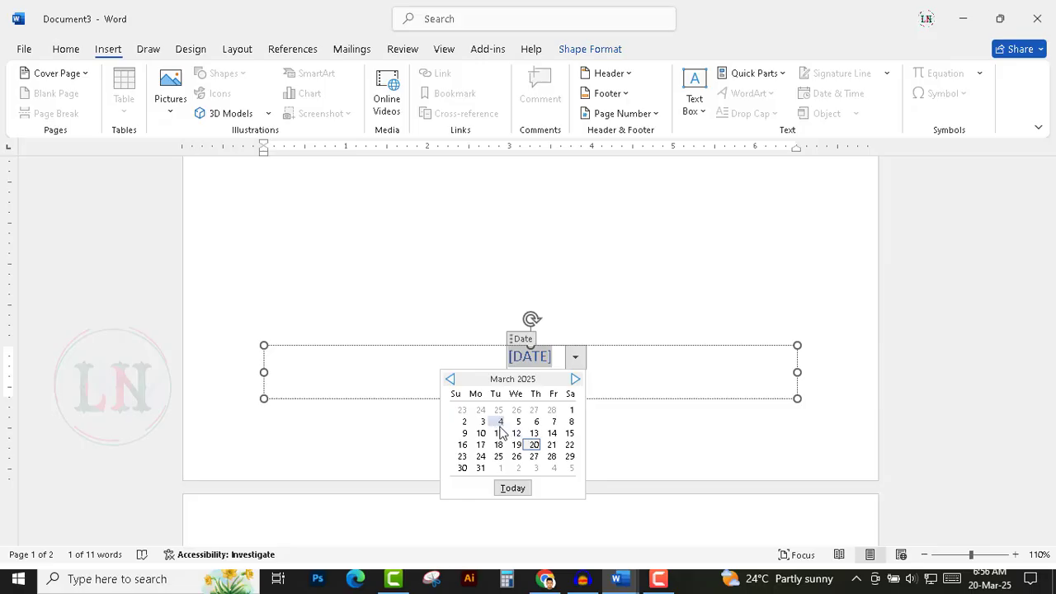
scroll(487, 434, up, 2)
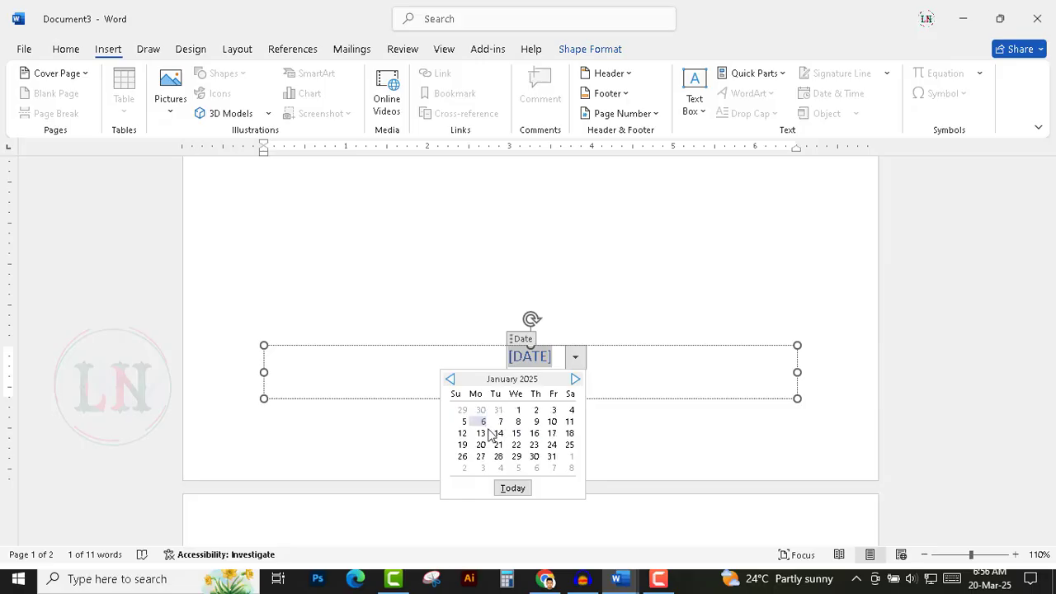
click(481, 437)
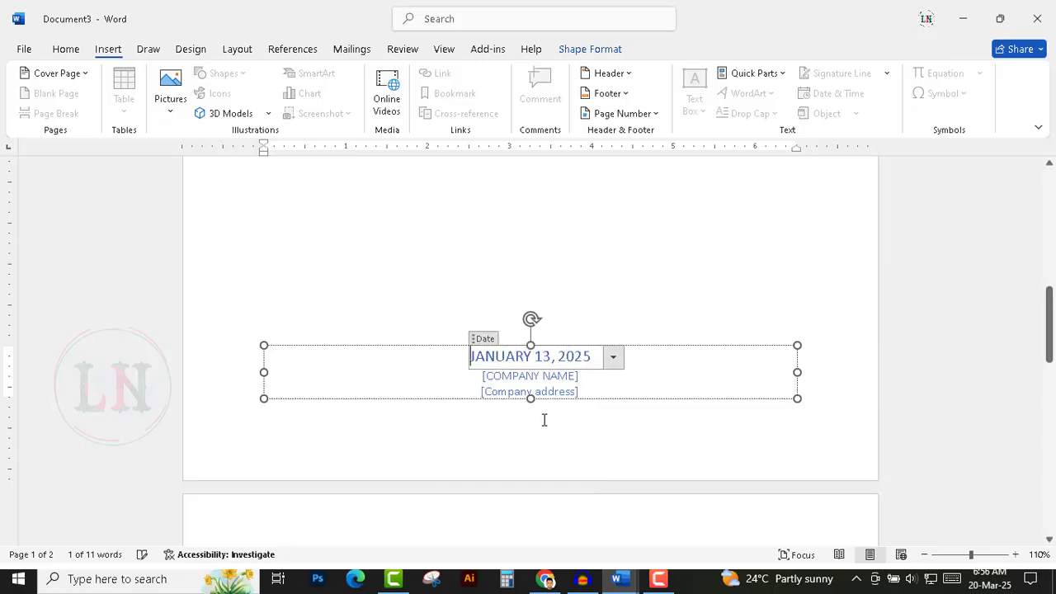
click(653, 325)
Select the entire cover page and save it to the cover page gallery under the name NSDT.
scroll(556, 365, up, 3)
scroll(598, 467, up, 10)
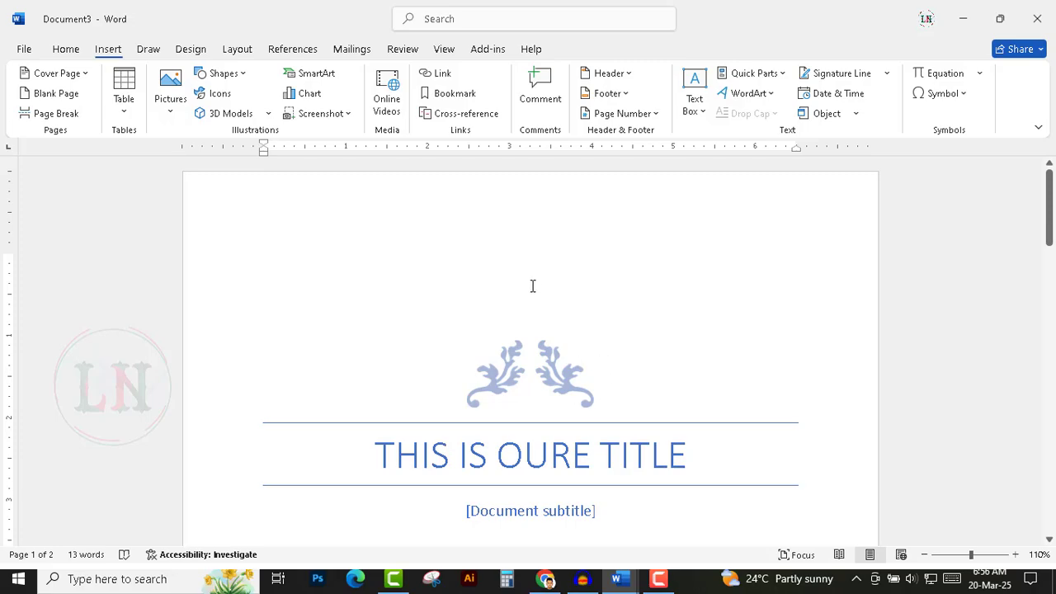
scroll(529, 286, down, 1)
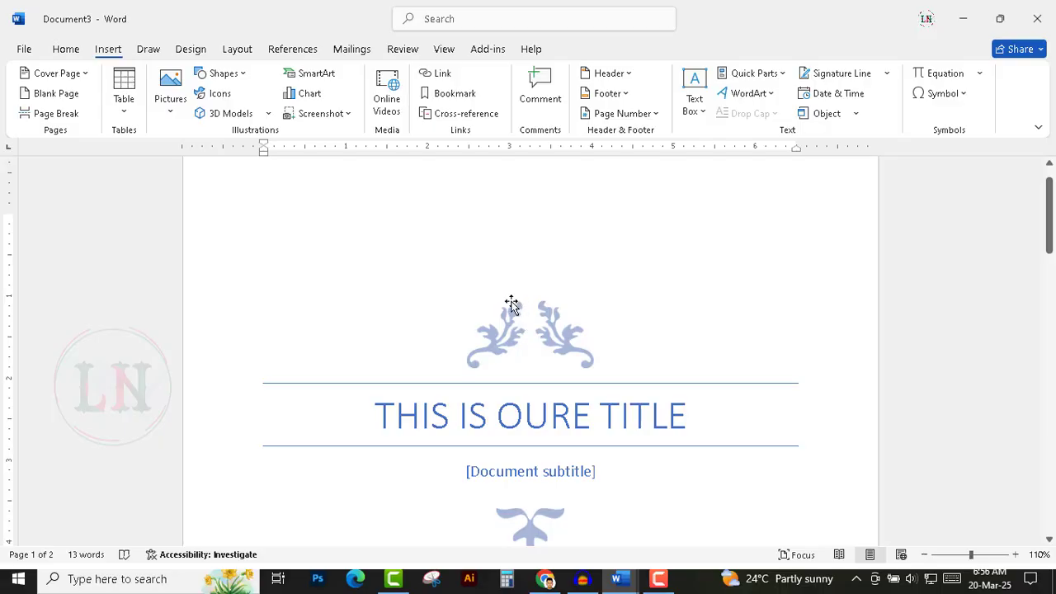
key(ctrl+a)
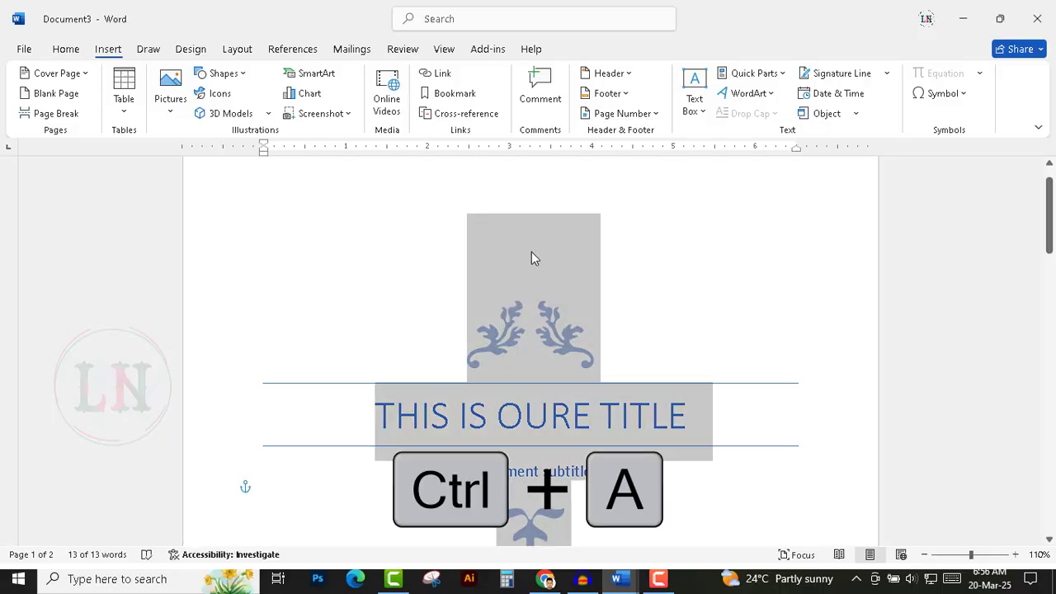
click(396, 223)
key(ctrl+a)
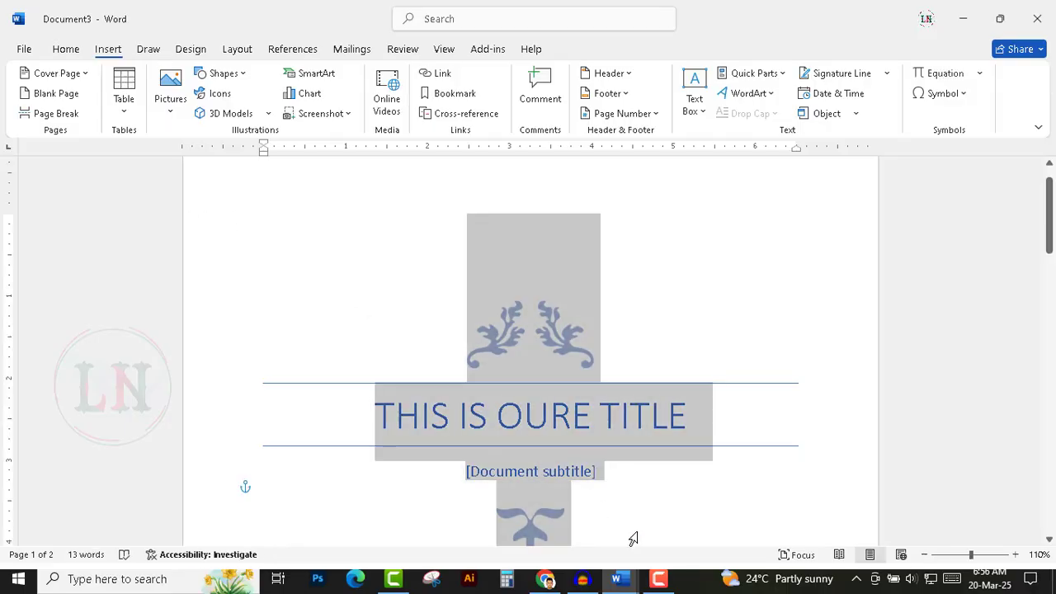
click(680, 285)
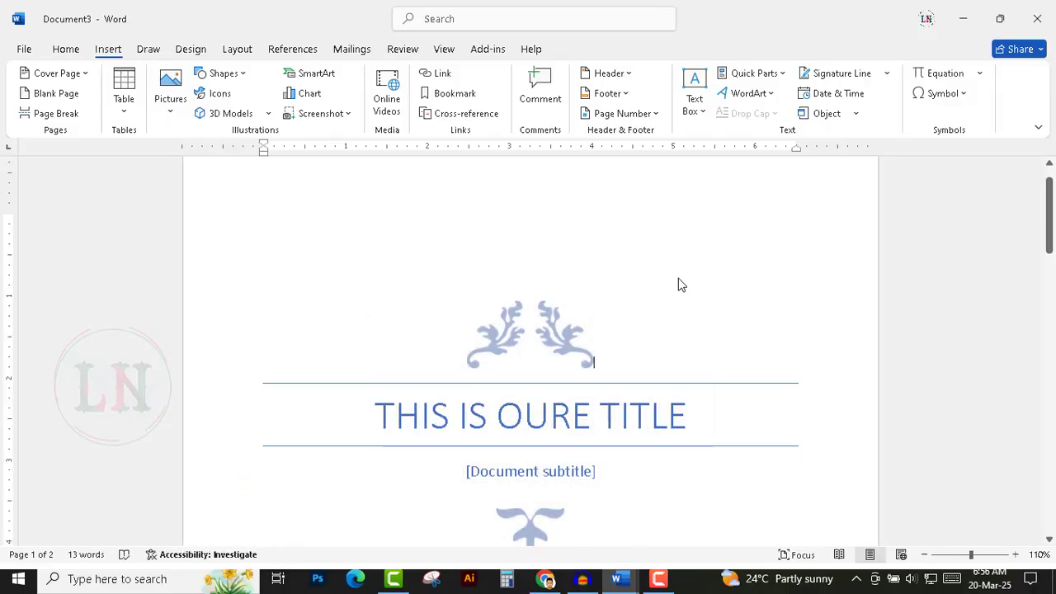
key(ctrl+a)
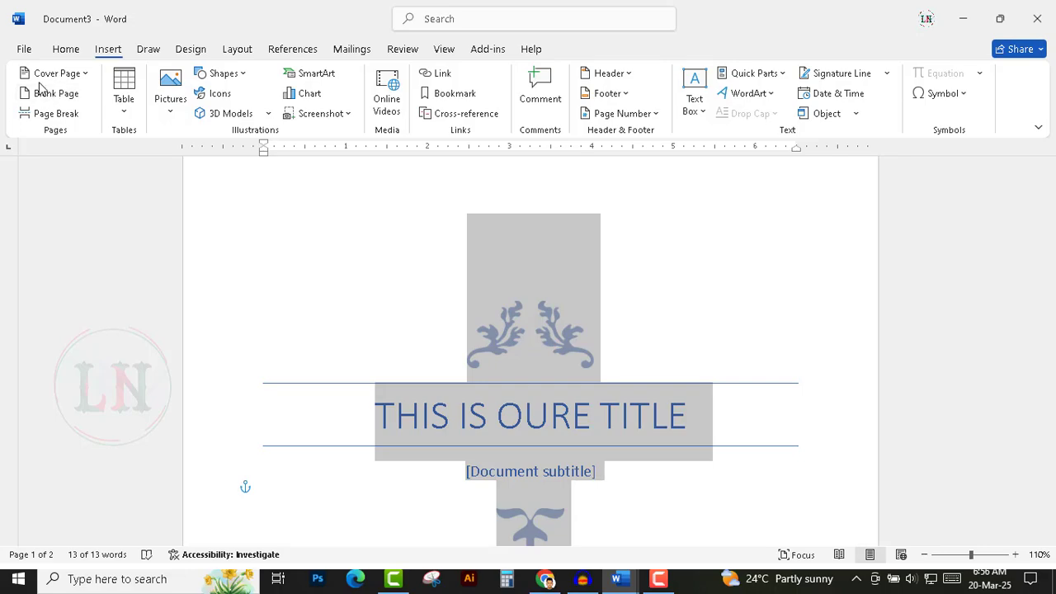
click(85, 74)
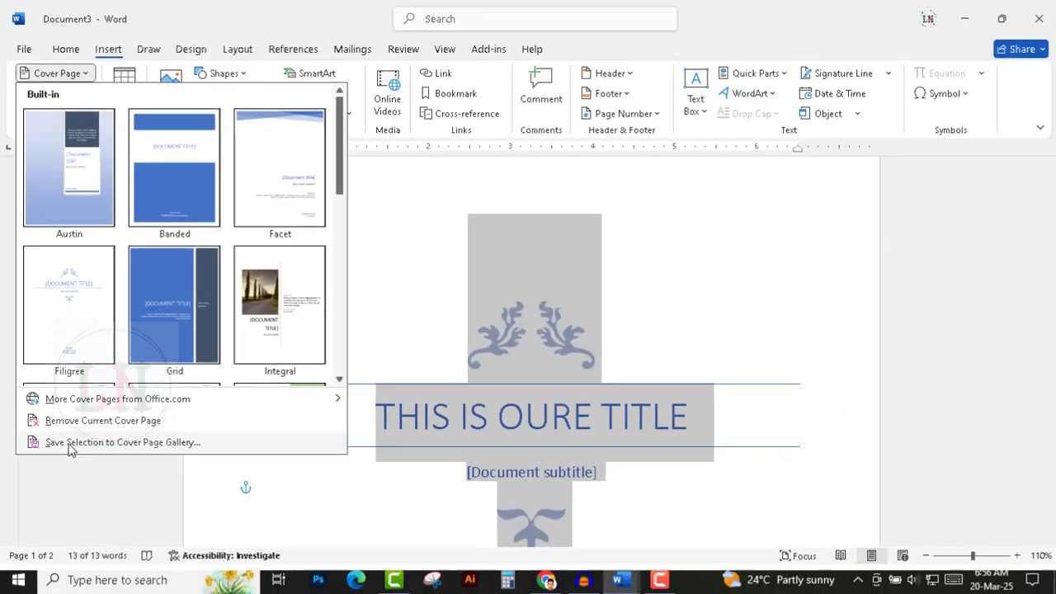
click(85, 535)
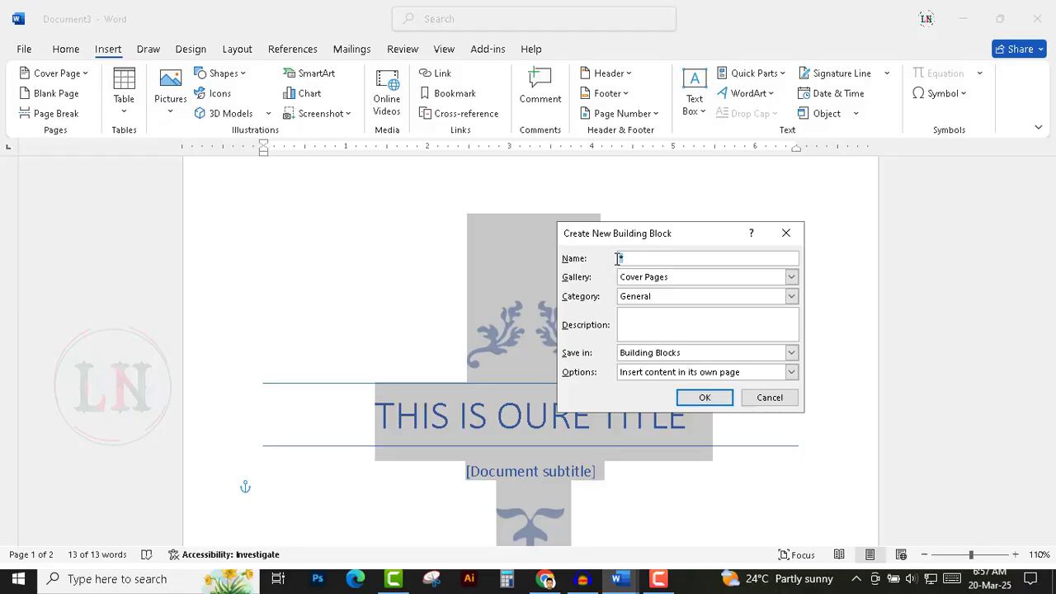
text(NSDT)
click(708, 400)
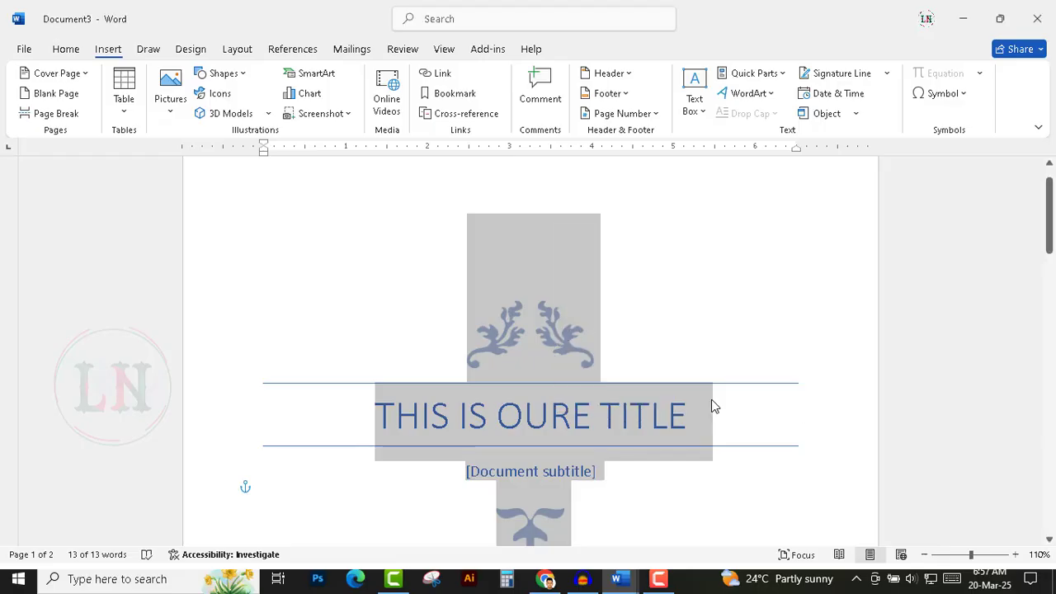
Insert the saved NSDT cover page from the gallery's General section.
click(702, 313)
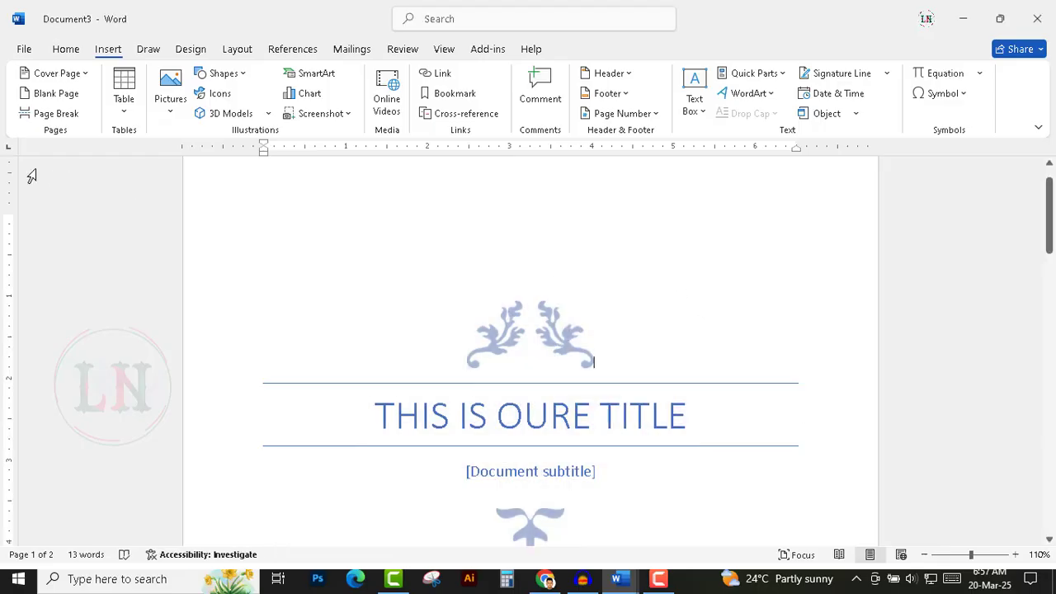
click(86, 75)
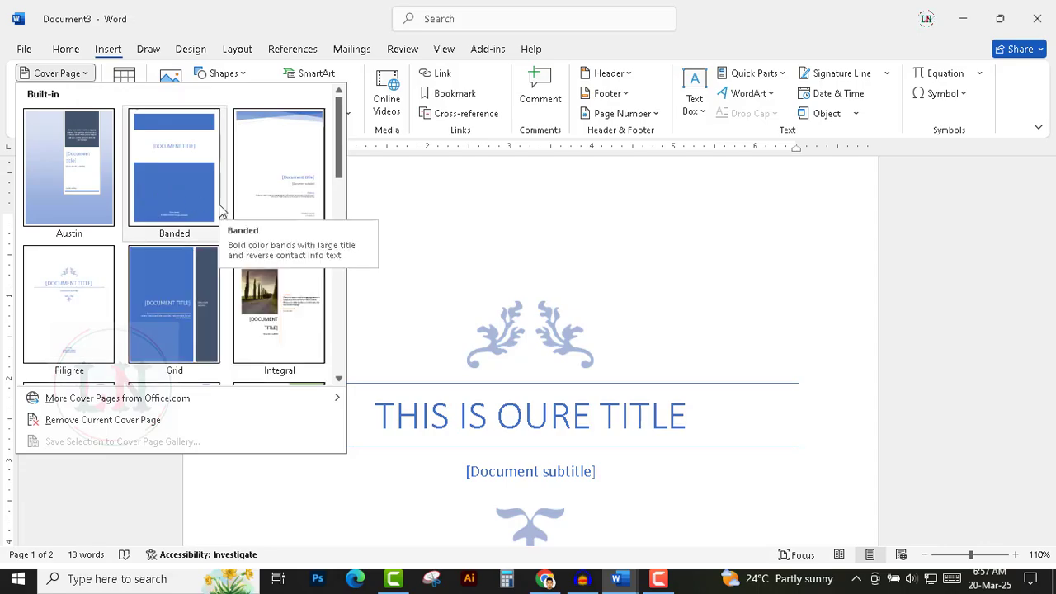
scroll(222, 213, down, 10)
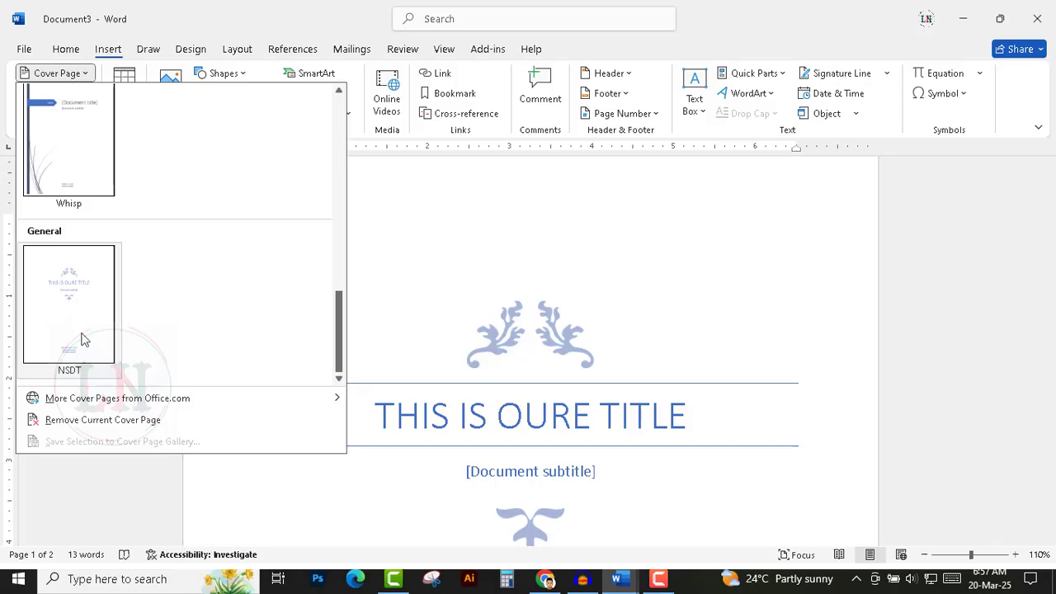
click(82, 339)
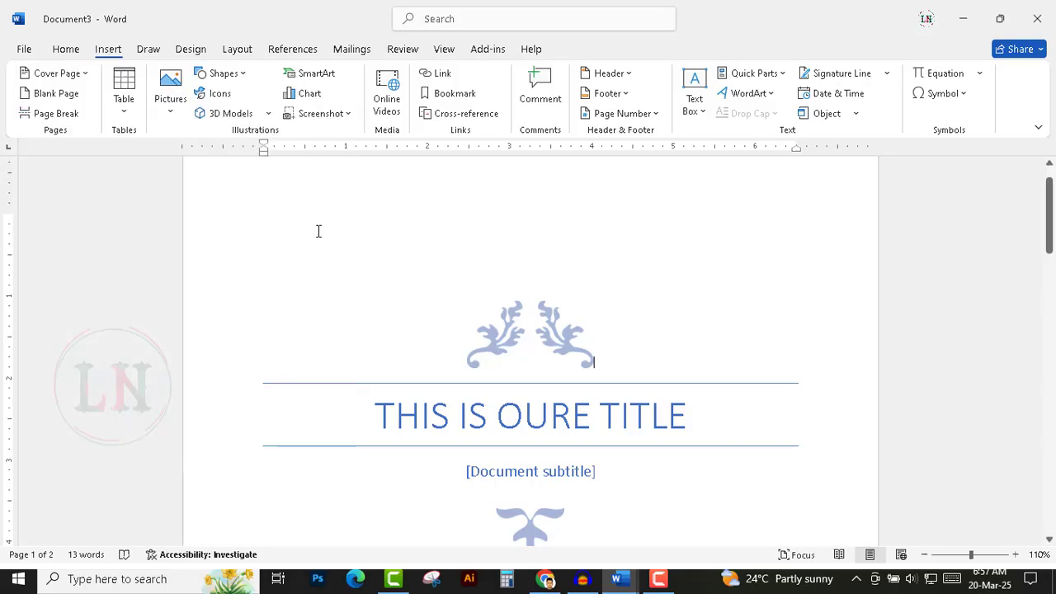
key(ctrl+a)
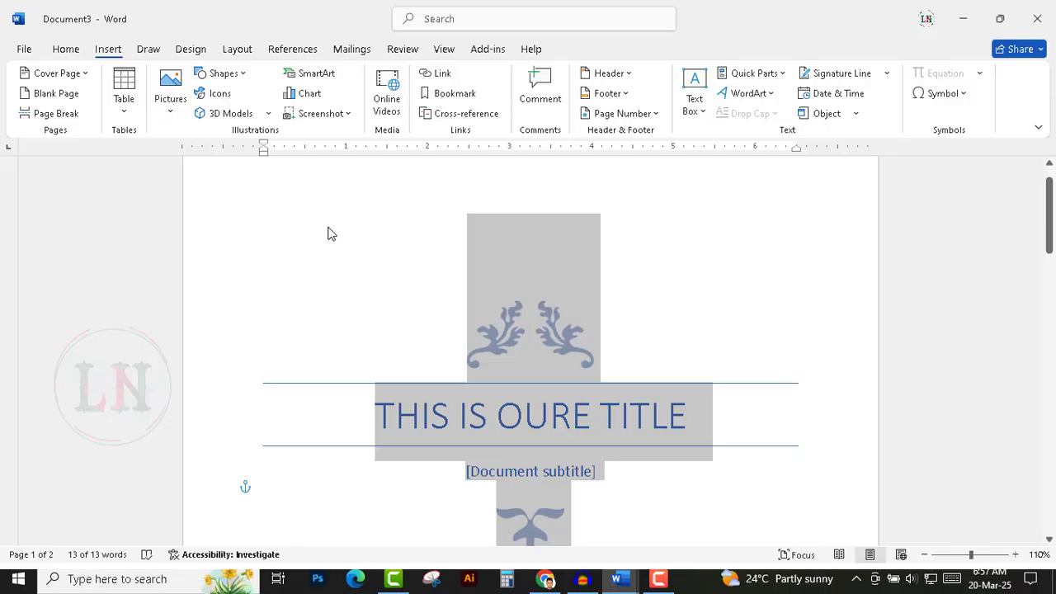
key(Delete)
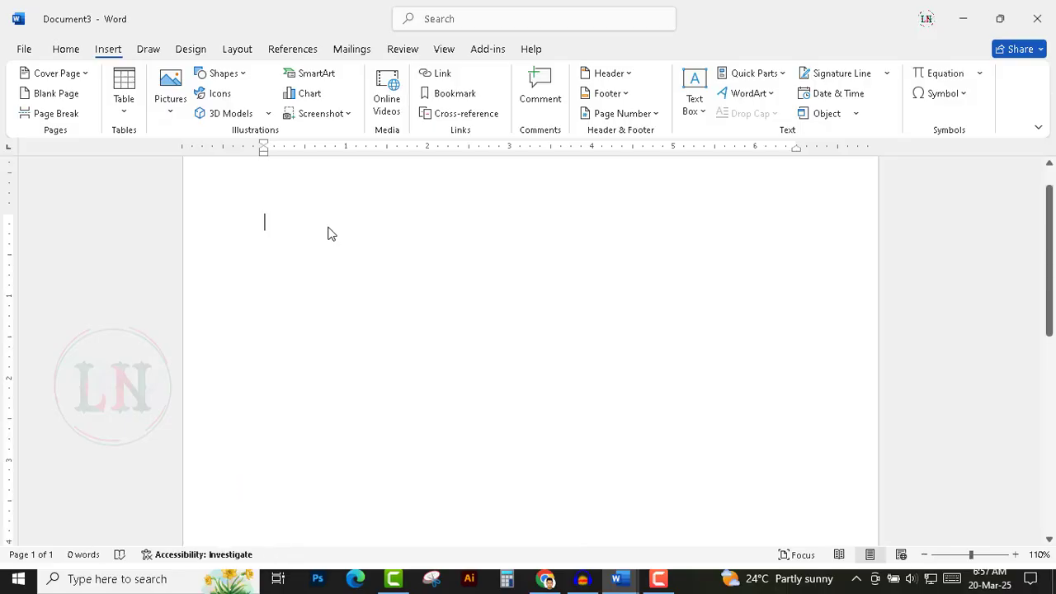
key(ctrl+z)
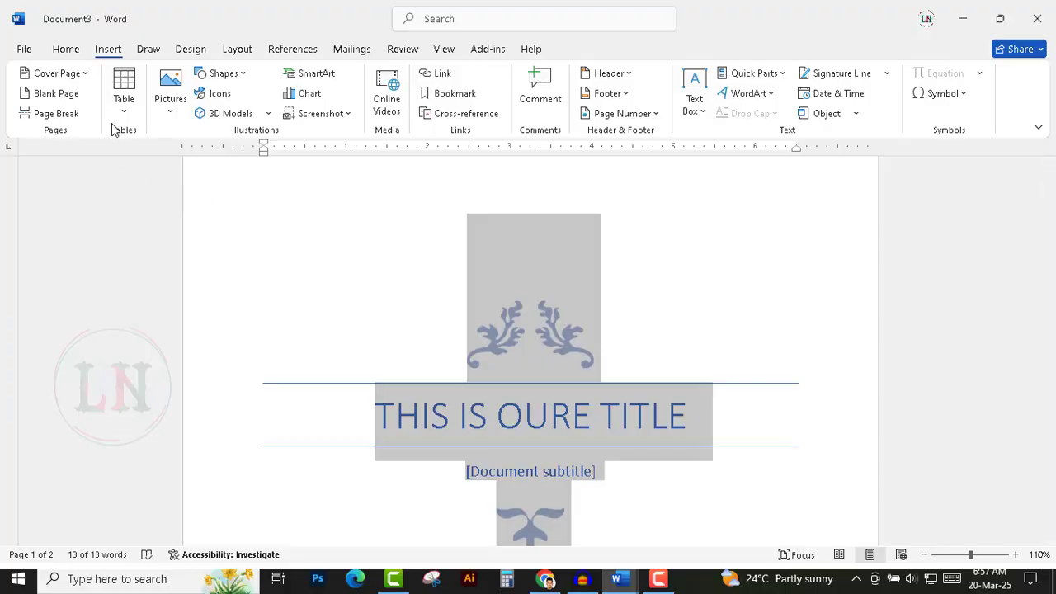
Remove the current cover page from the document.
click(86, 75)
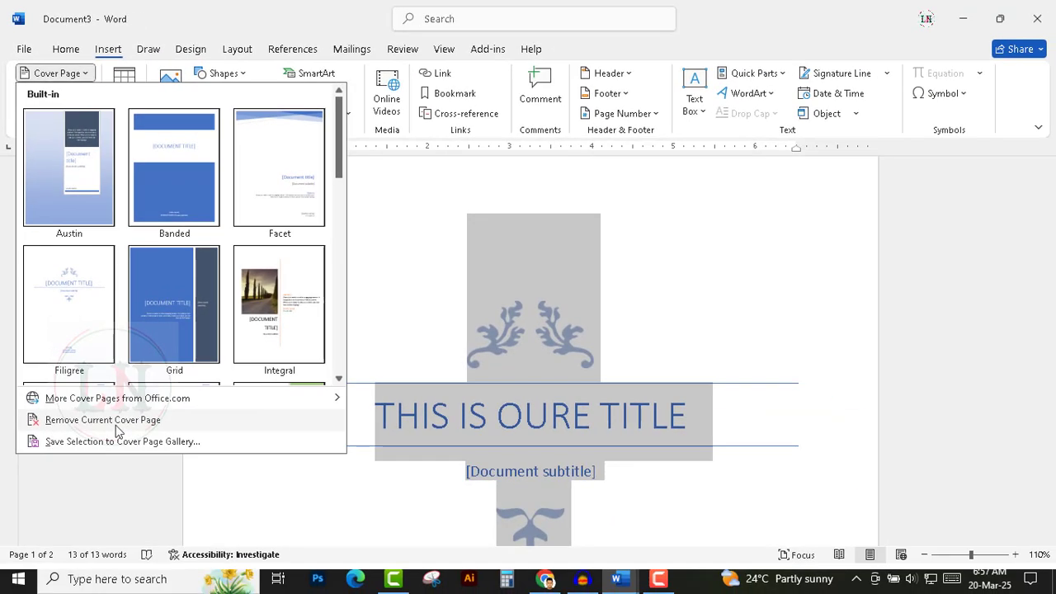
click(136, 520)
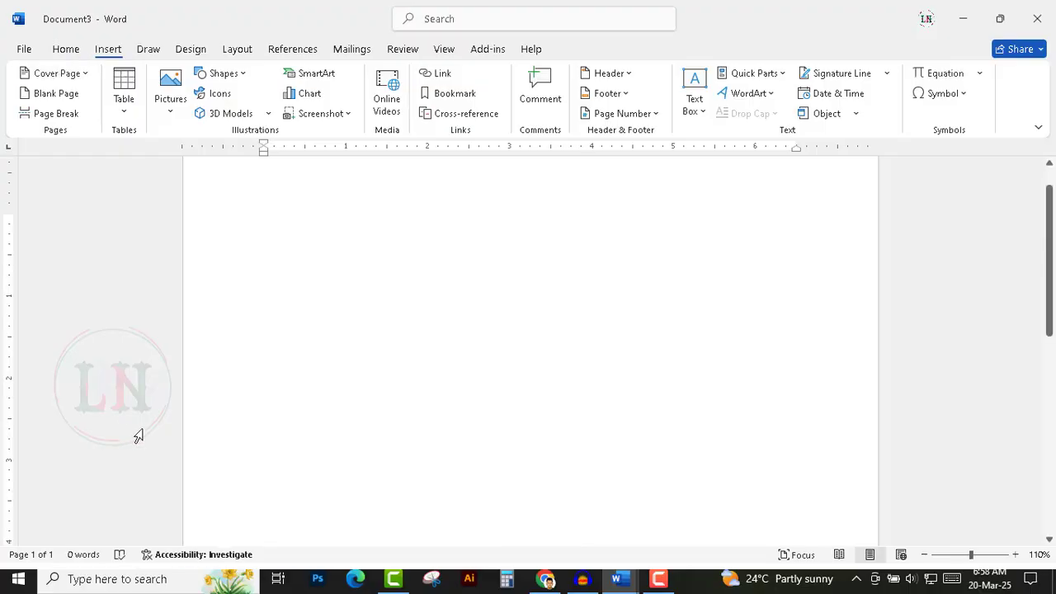
Browse the cover page gallery down to the saved NSDT design in the General section.
click(86, 74)
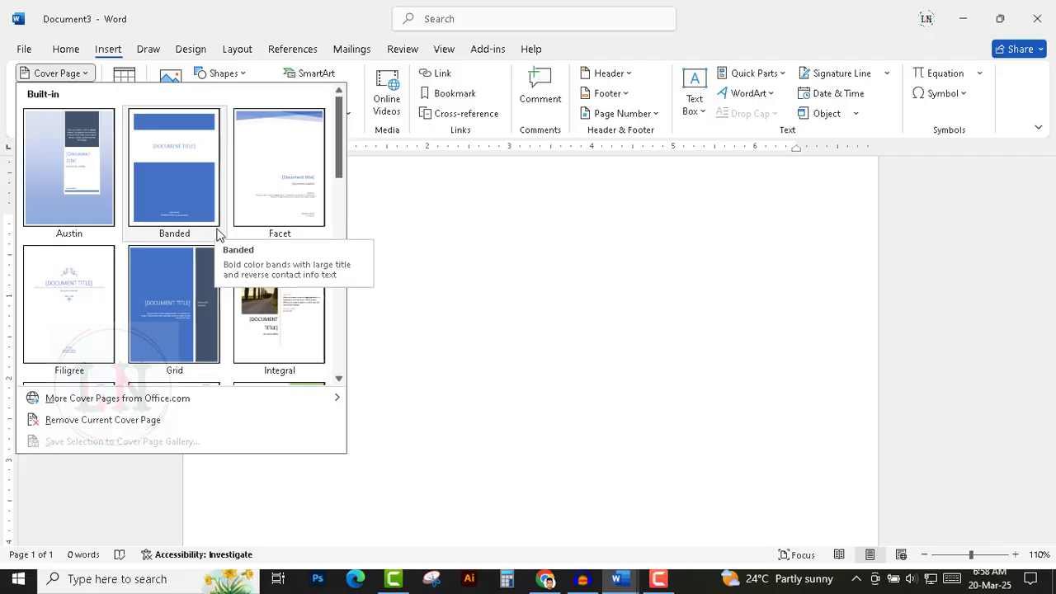
scroll(204, 276, down, 10)
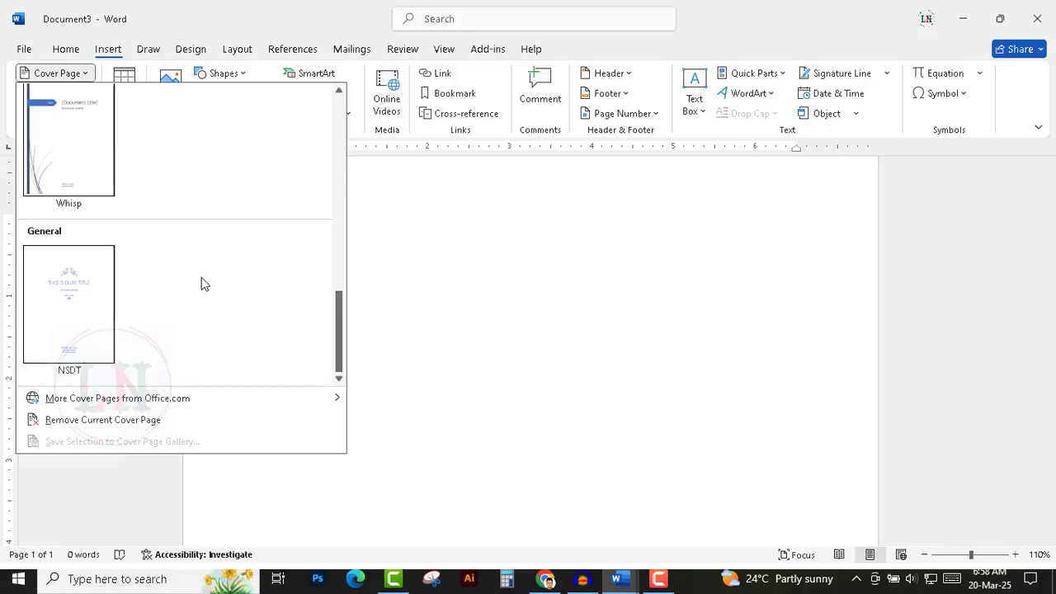
mouse_move(147, 407)
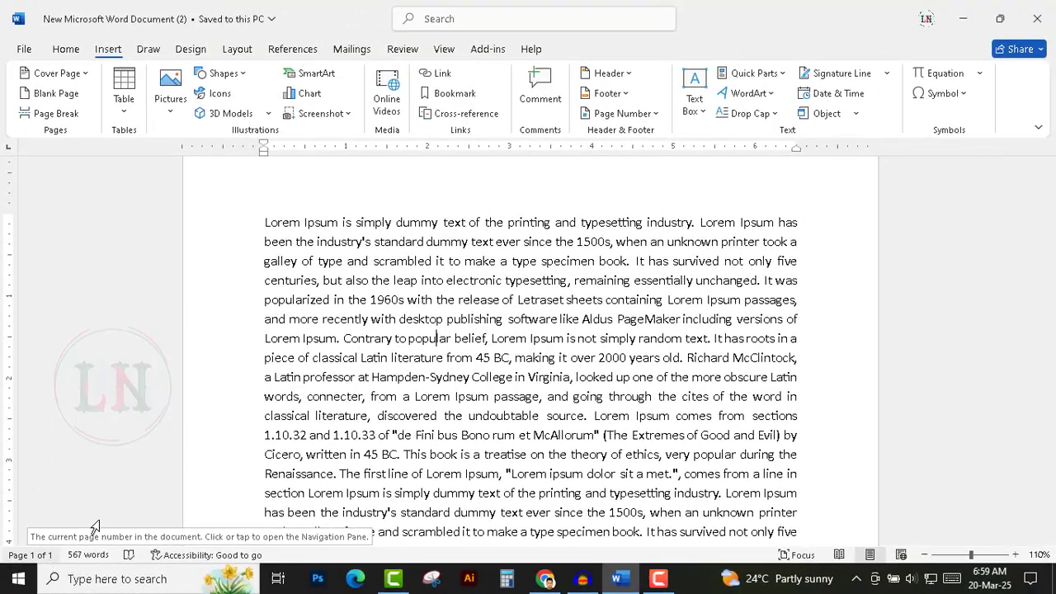
Make the phrase "of Letraset sheets containing" bold and increase its font size one step.
scroll(588, 462, down, 5)
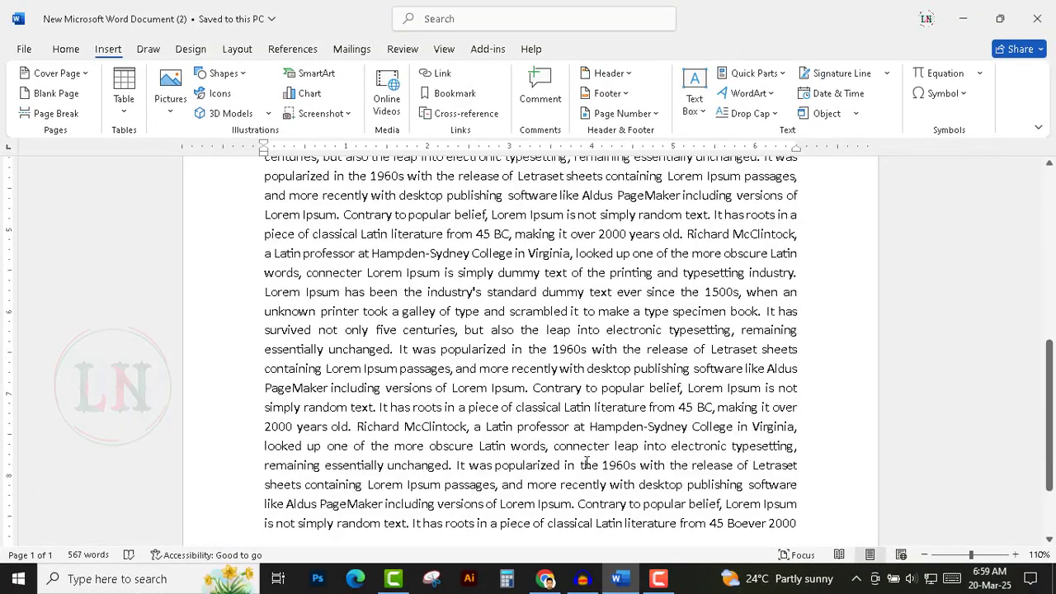
scroll(587, 462, up, 6)
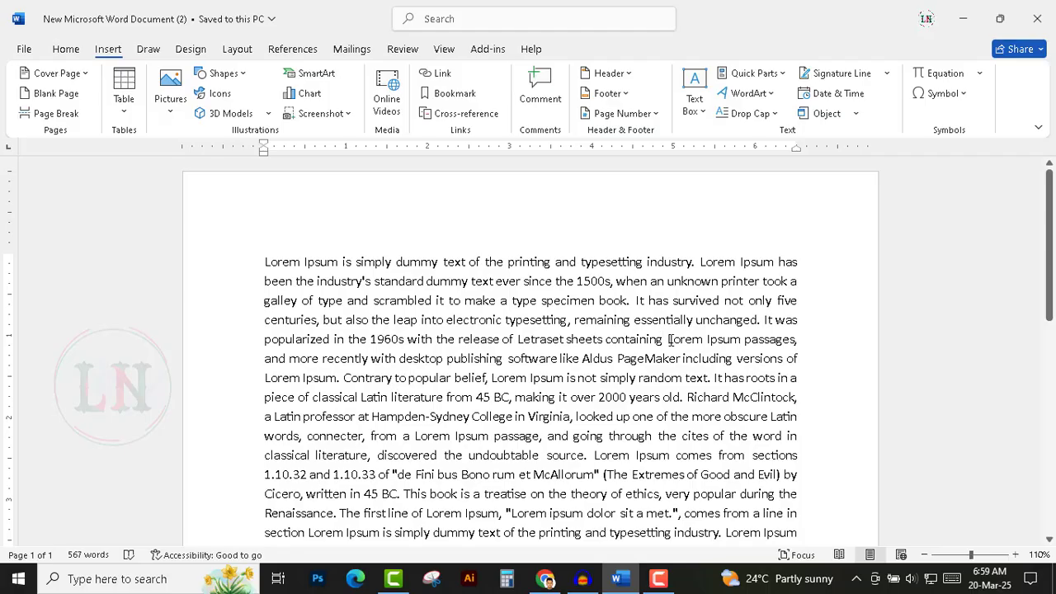
drag(664, 339, 502, 339)
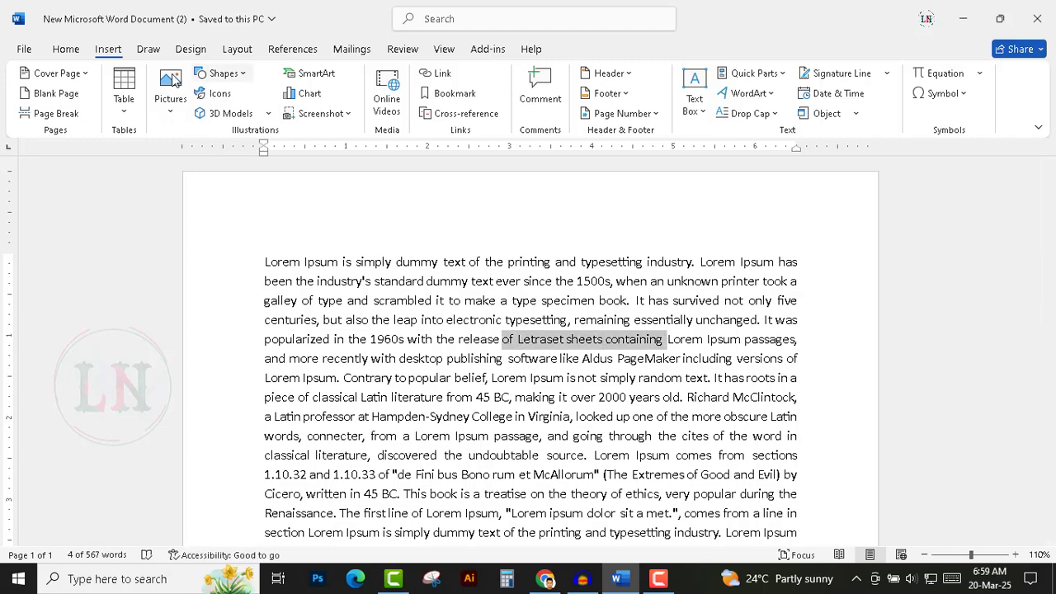
click(65, 49)
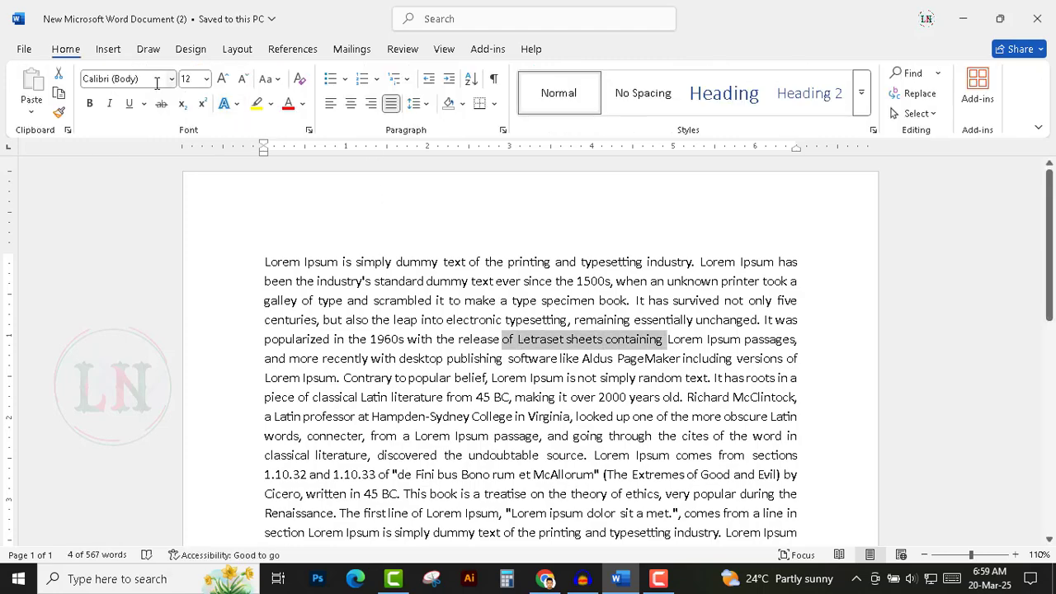
click(89, 103)
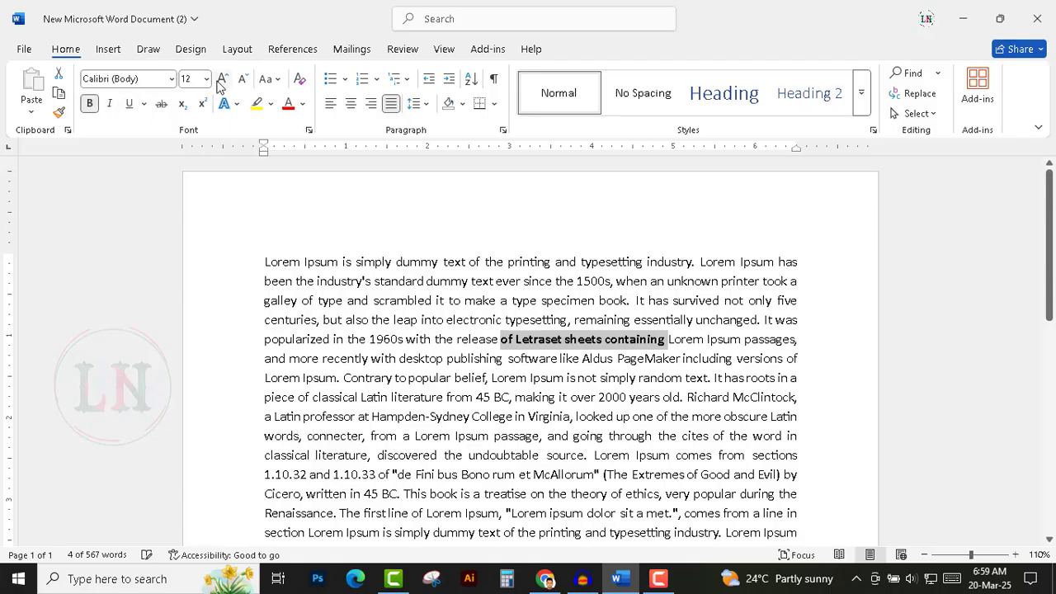
click(222, 78)
click(222, 78)
Insert a blank page right after the bolded phrase "of Letraset sheets containing".
click(108, 49)
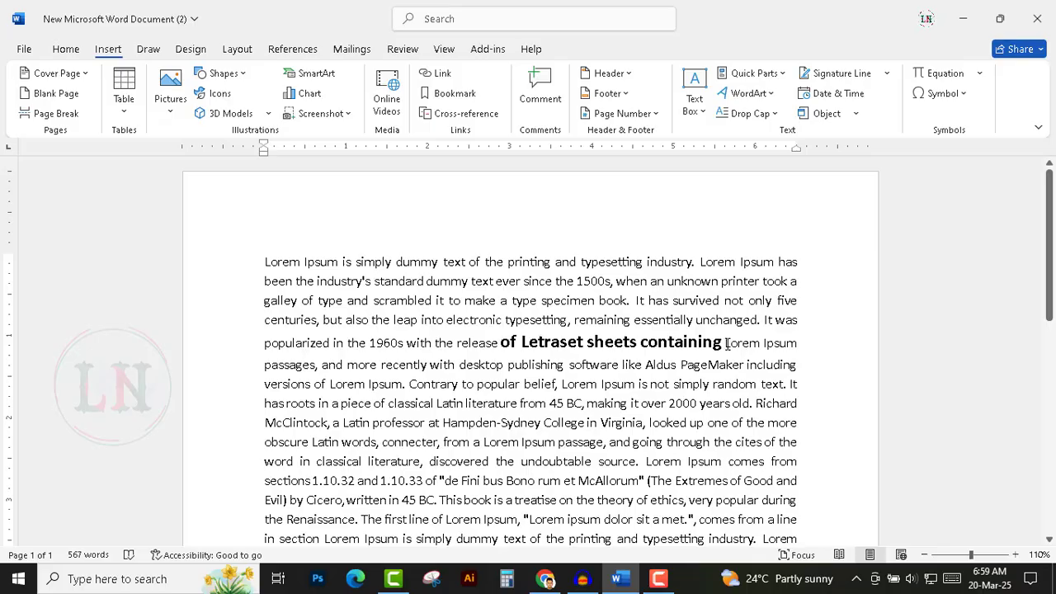
click(56, 93)
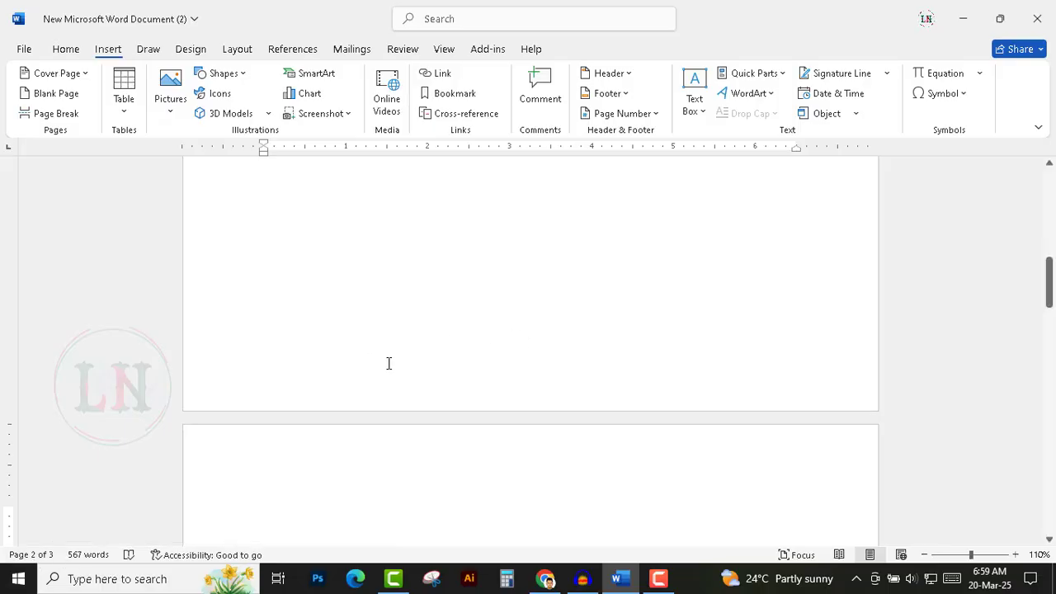
scroll(501, 424, up, 5)
scroll(518, 433, up, 5)
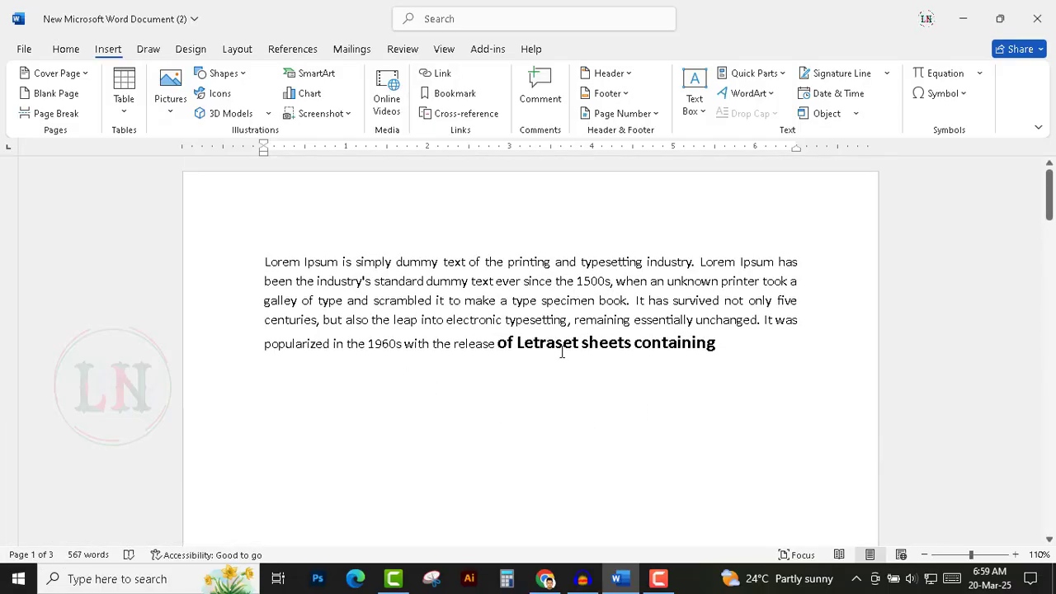
Scroll and zoom through the document to examine the inserted blank page after the bolded phrase.
click(718, 345)
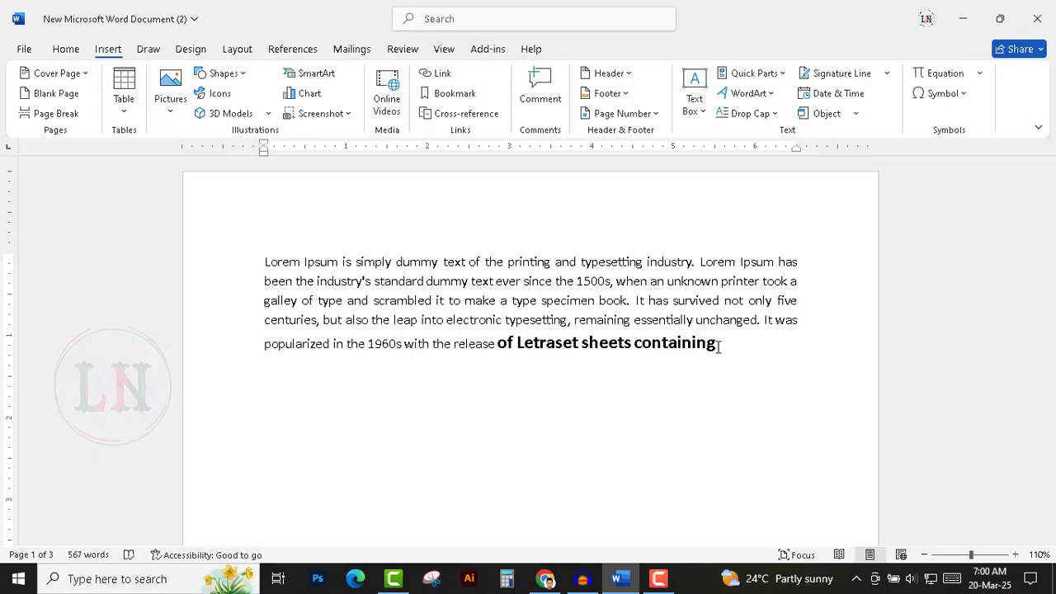
scroll(561, 340, down, 3)
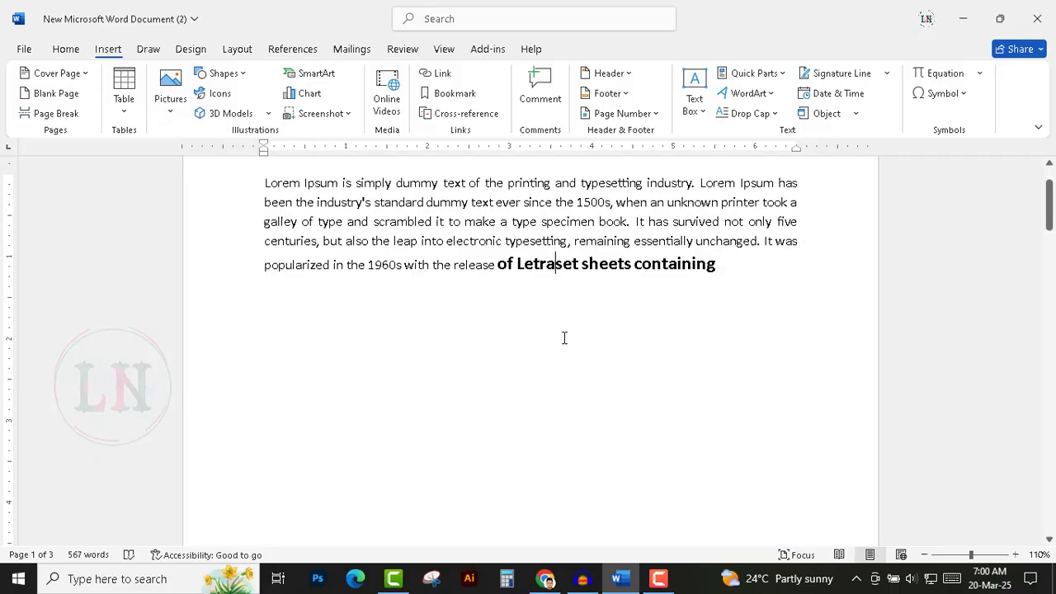
scroll(751, 235, down, 15)
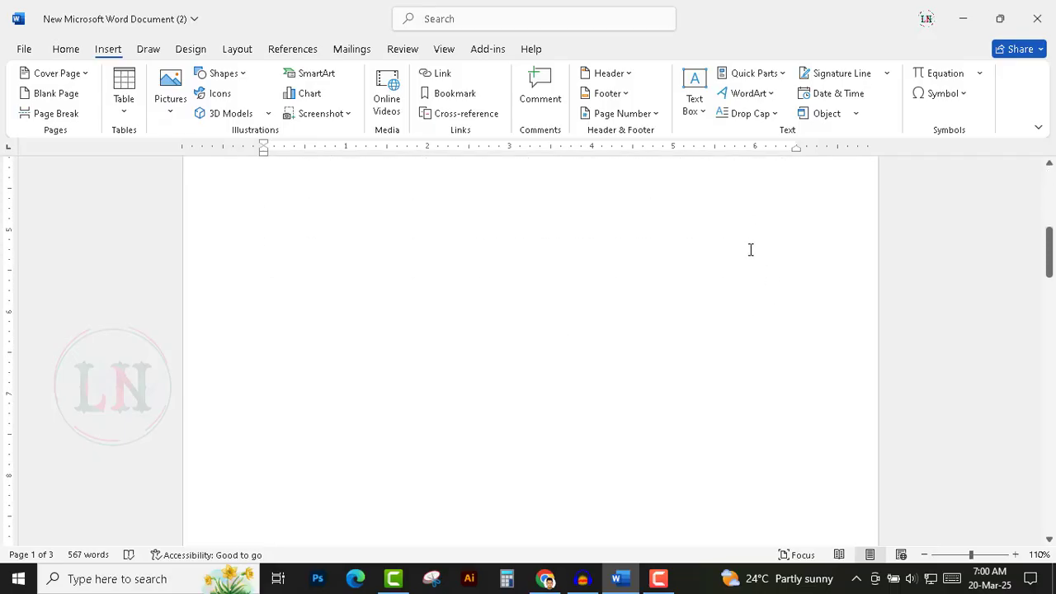
scroll(713, 316, down, 10)
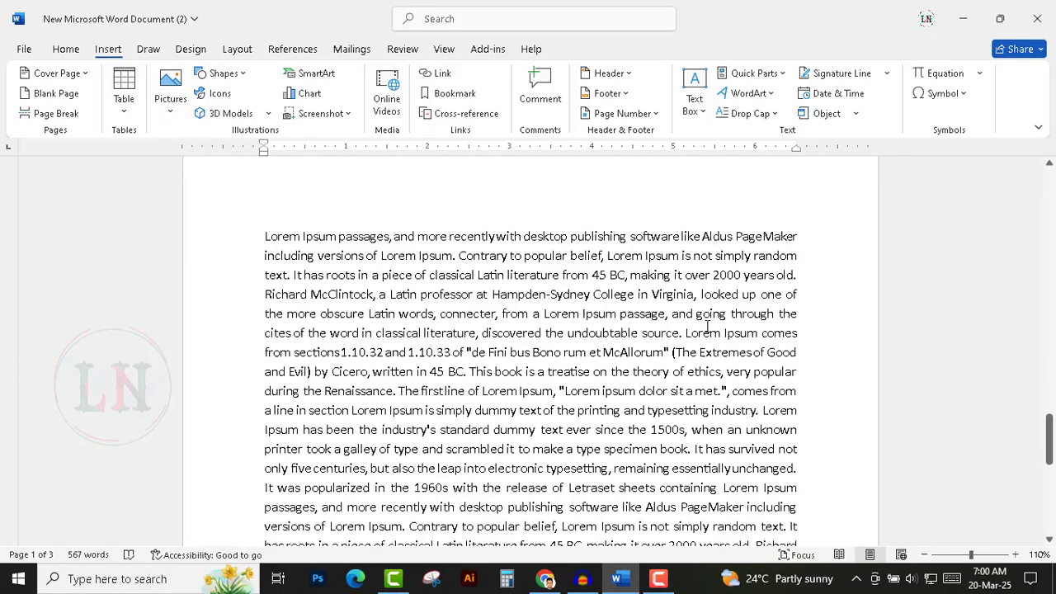
scroll(554, 330, up, 10)
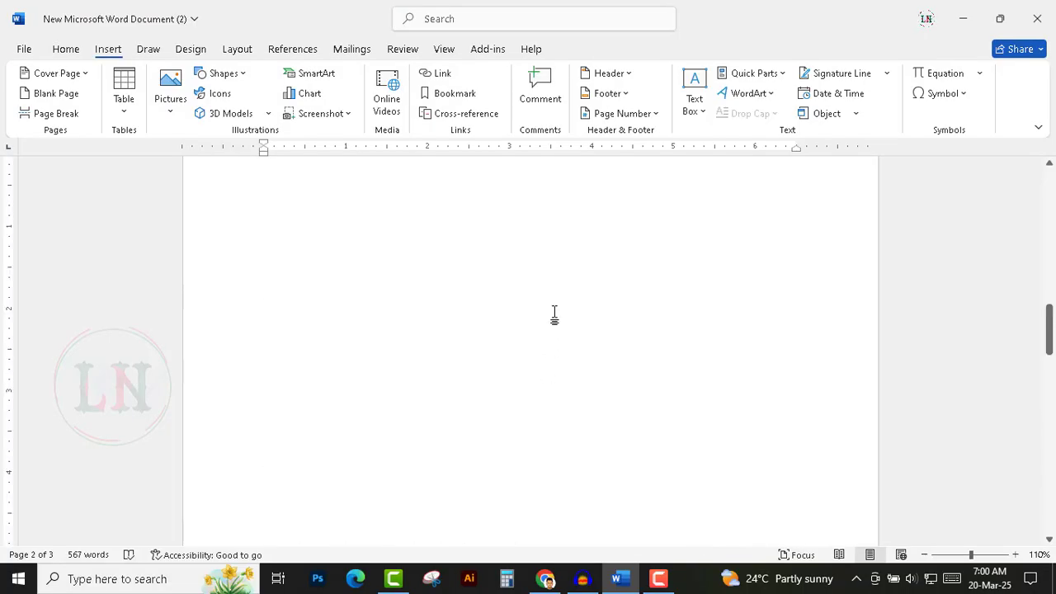
scroll(554, 315, down, 6)
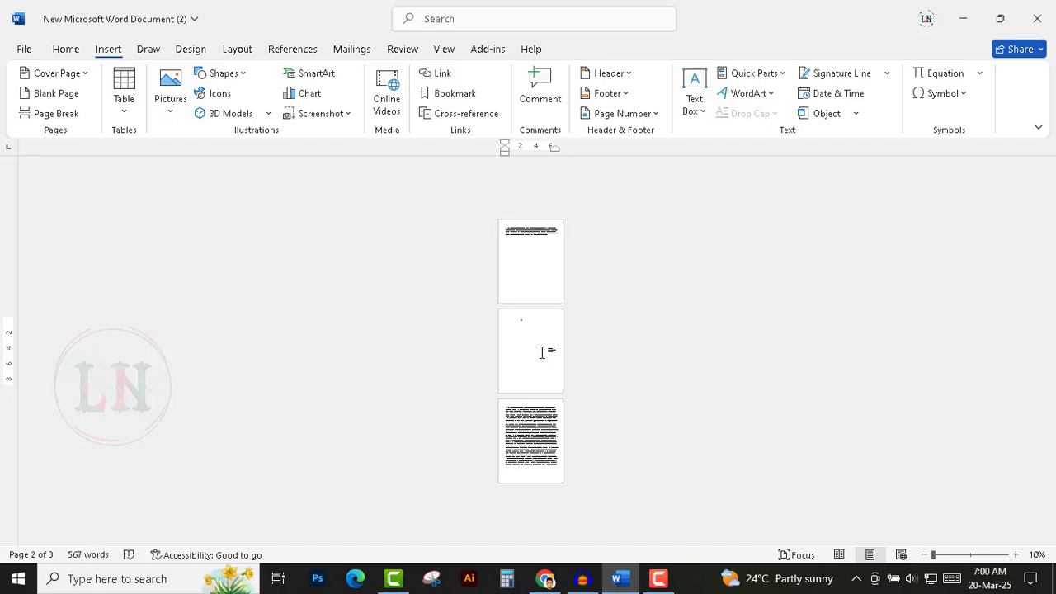
ctrl+scroll(542, 353, up, 10)
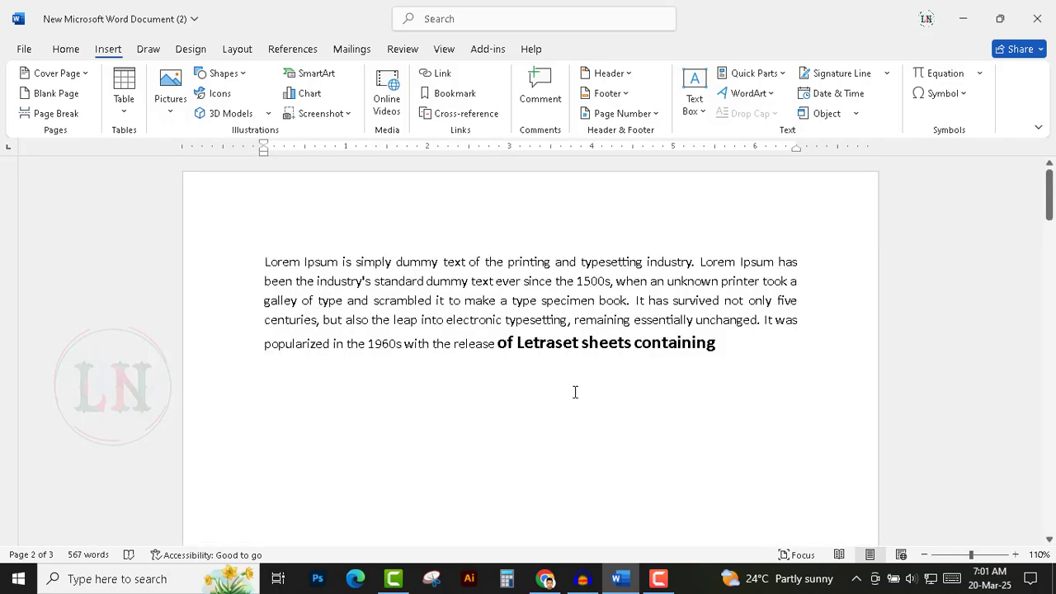
key(ctrl+z)
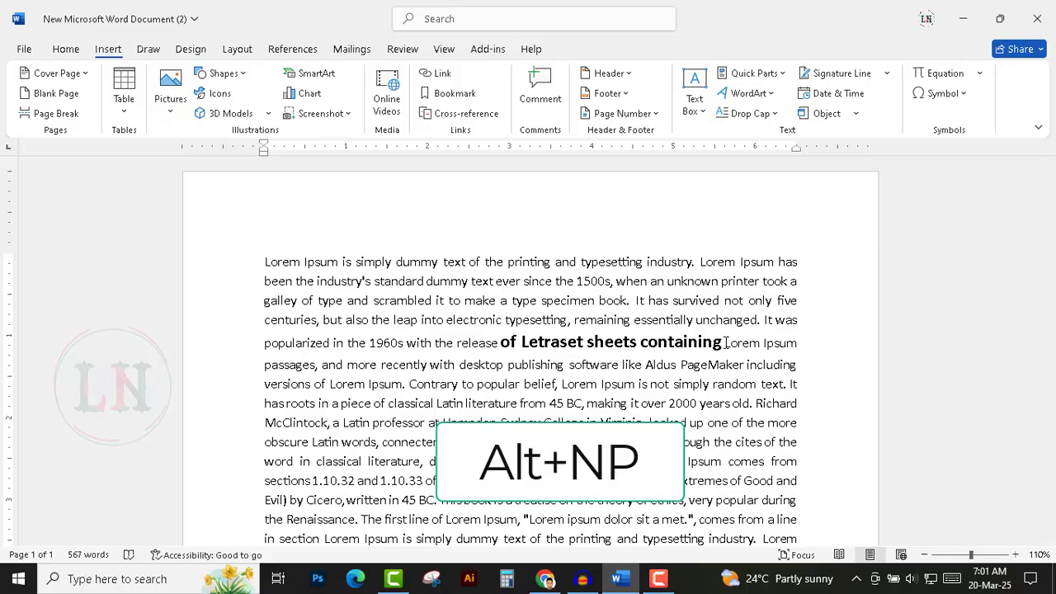
key(alt+n)
key(p)
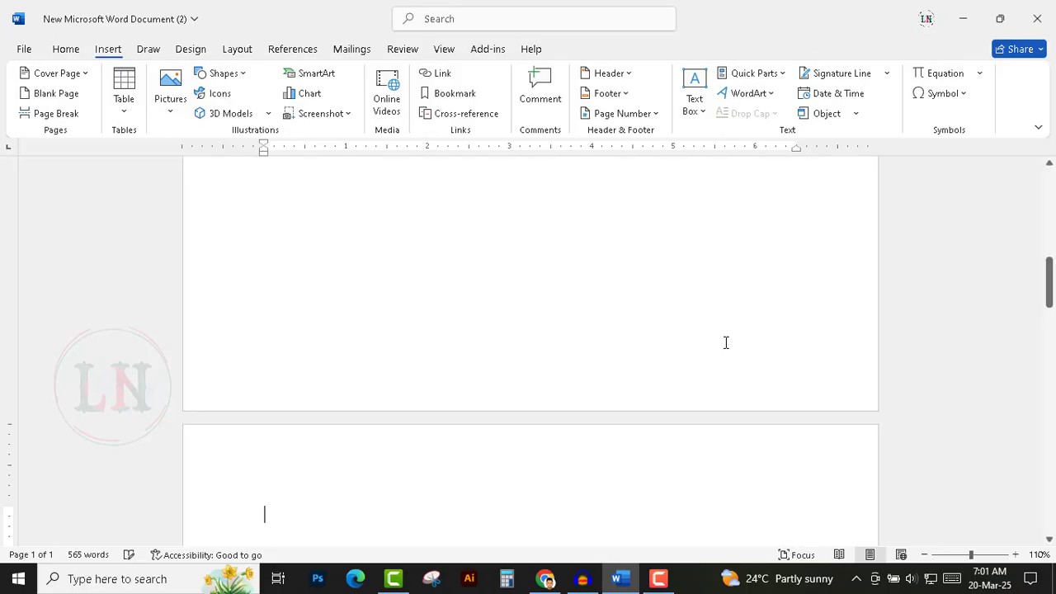
key(ctrl+z)
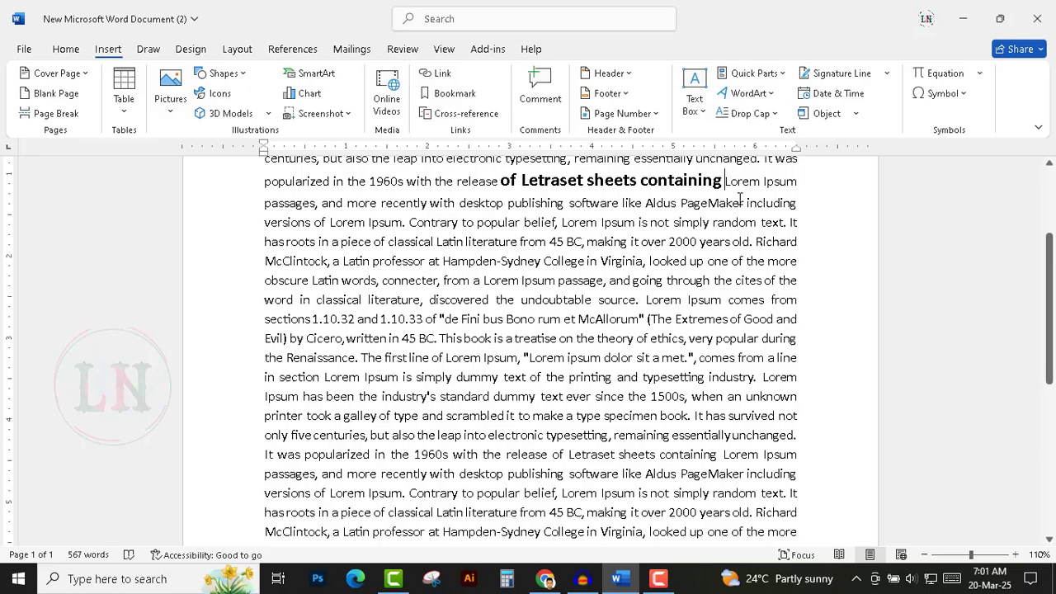
Insert a blank page after the bolded phrase "of Letraset sheets containing" using the keyboard shortcut.
key(alt)
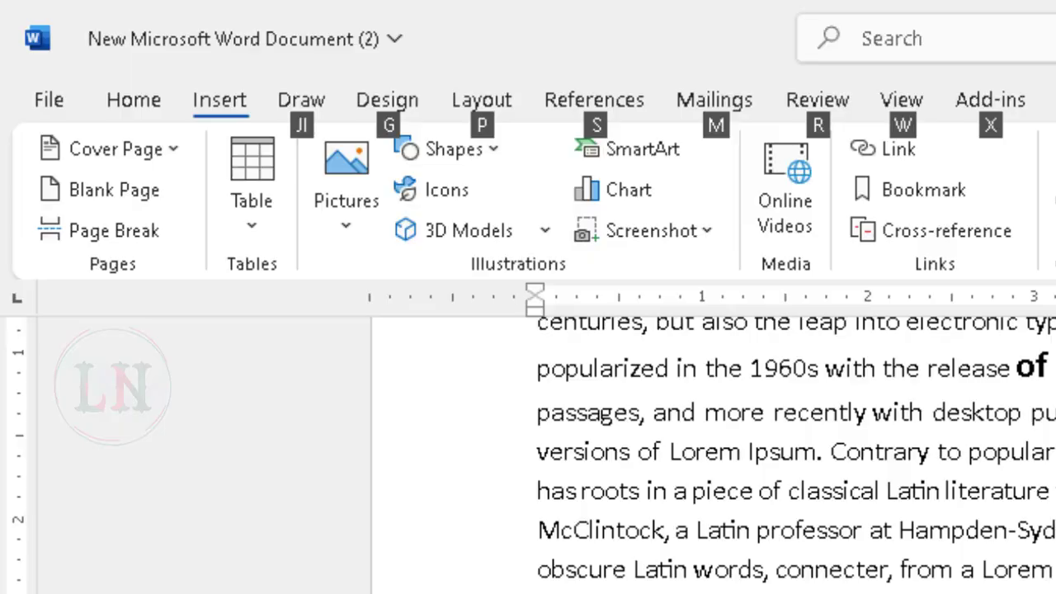
key(n)
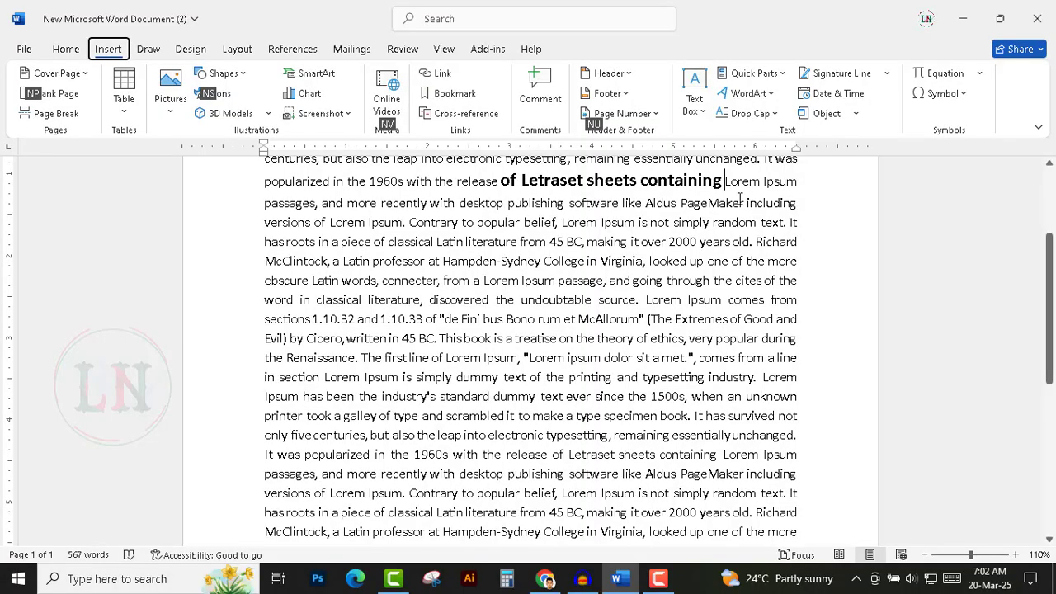
key(p)
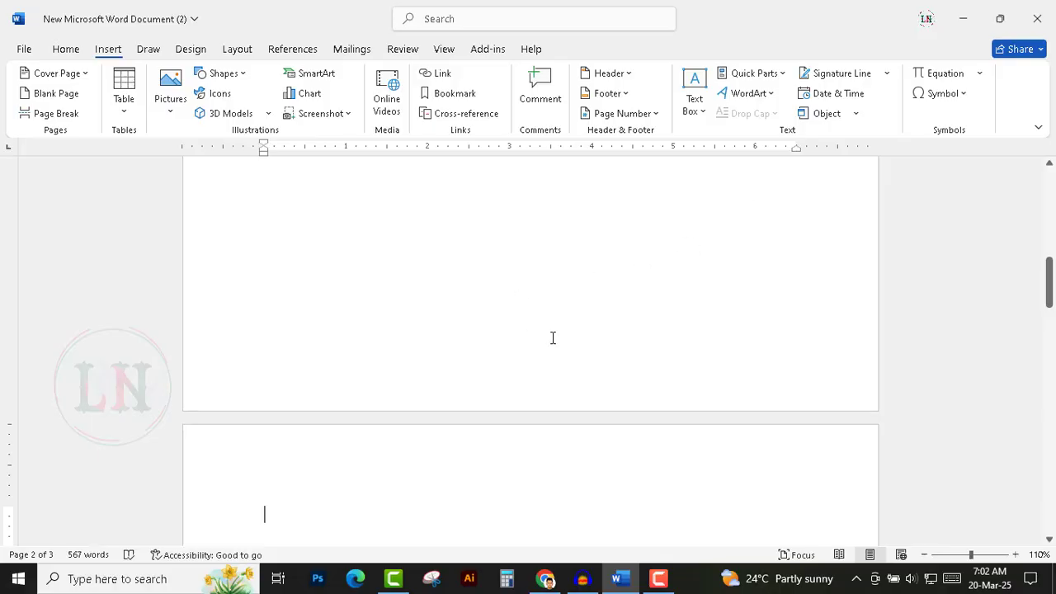
Scroll and zoom out over all pages to examine the inserted blank page.
scroll(553, 338, up, 8)
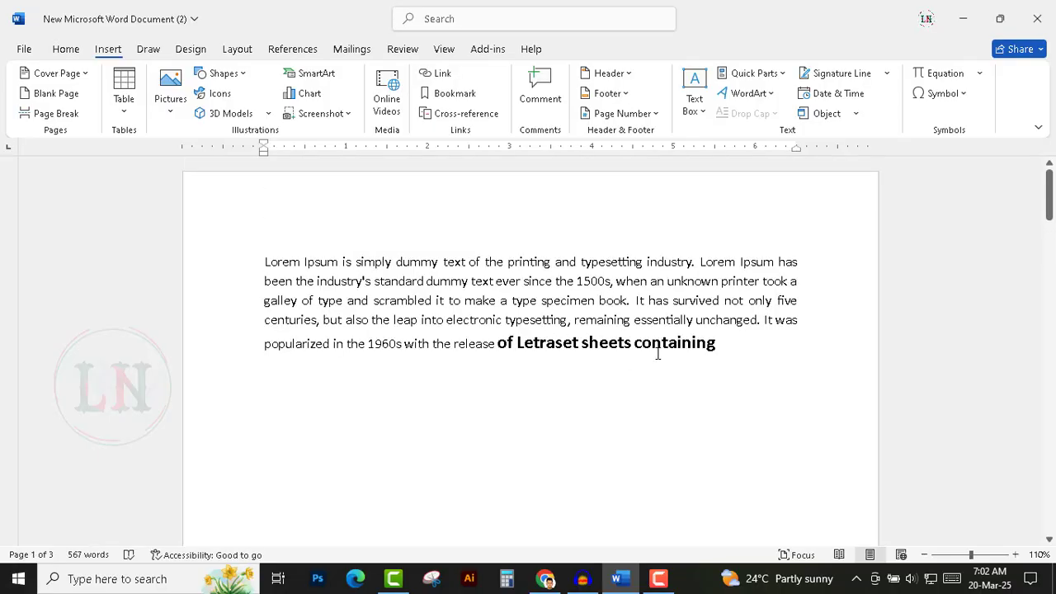
scroll(657, 353, down, 10)
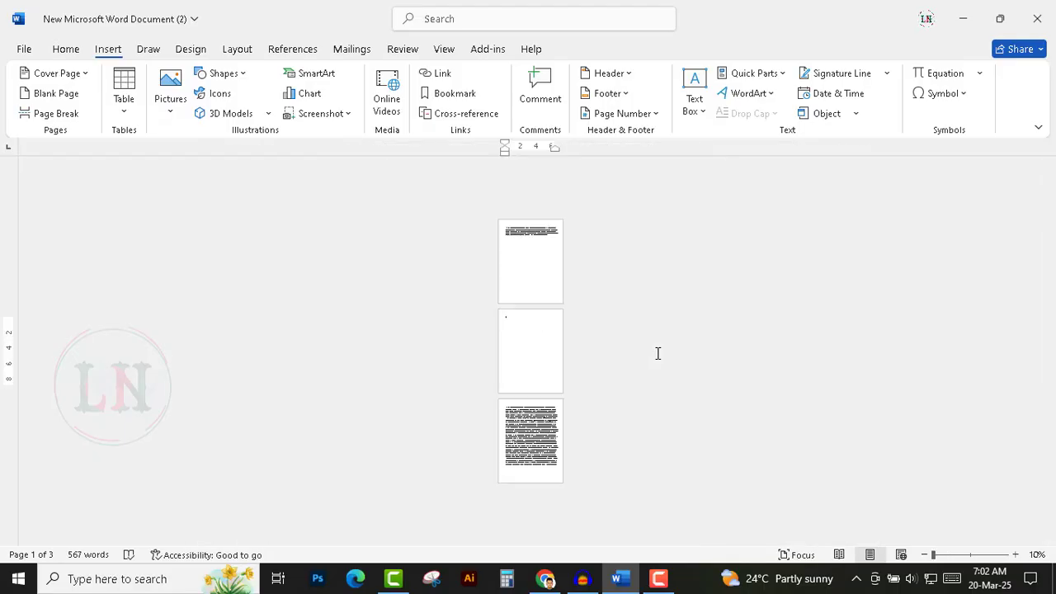
click(538, 235)
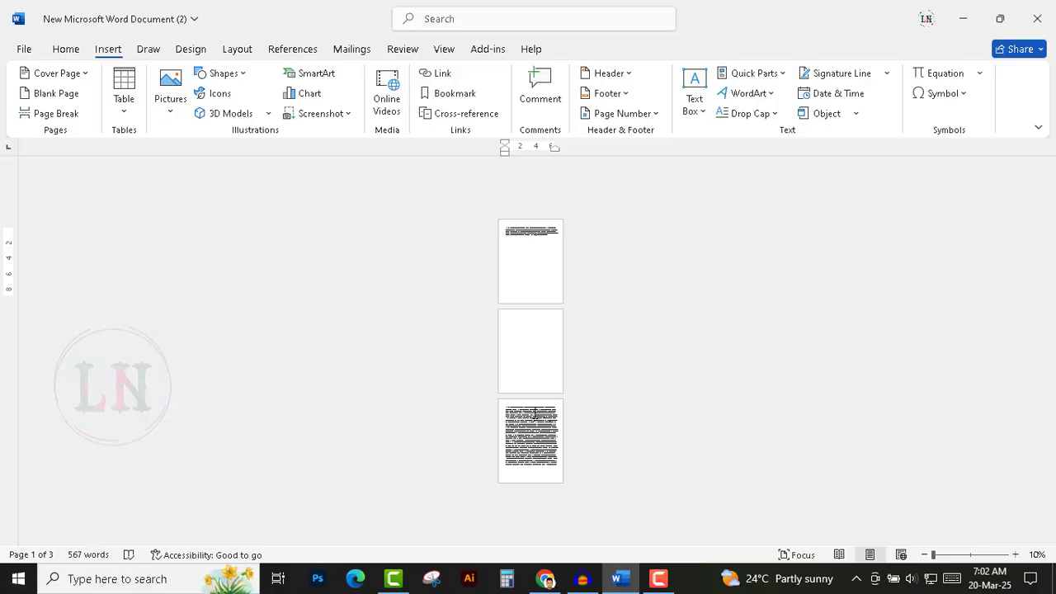
scroll(535, 412, up, 9)
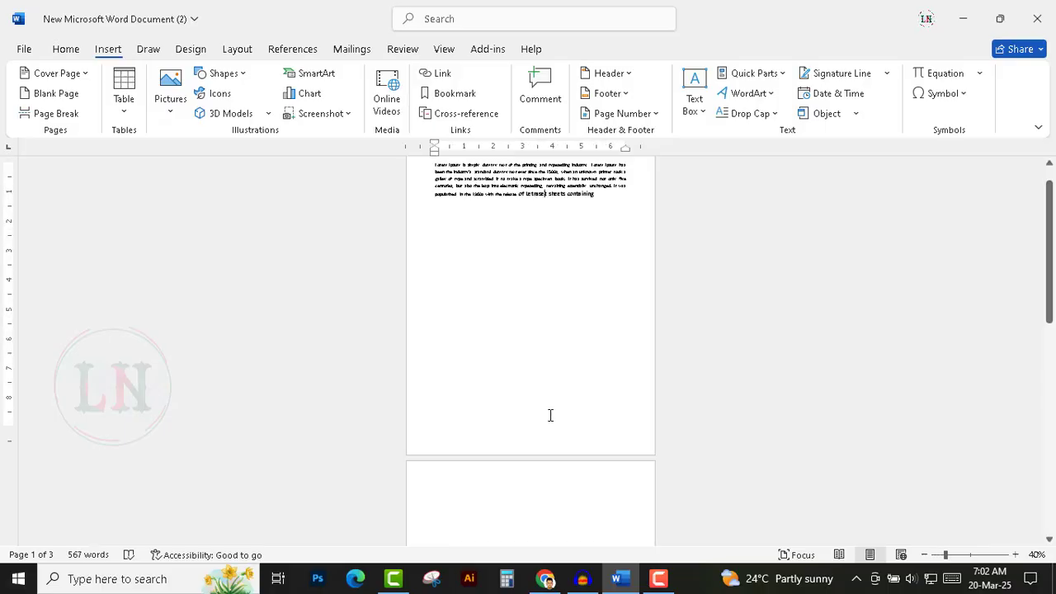
scroll(551, 431, up, 1)
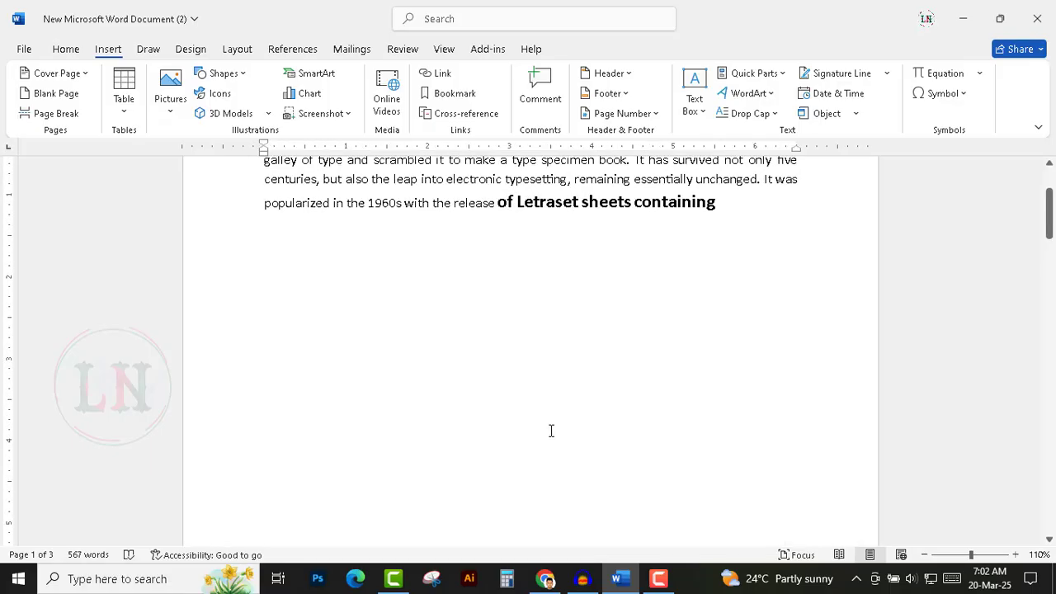
scroll(552, 432, up, 3)
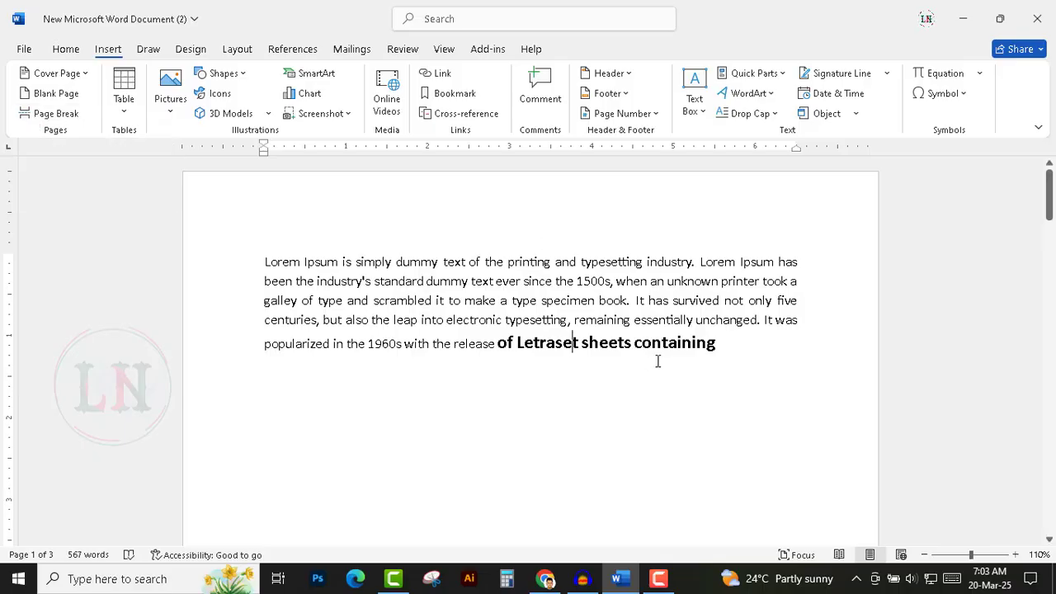
Delete the blank page after the bolded phrase and insert a page break there instead.
key(End)
key(Delete)
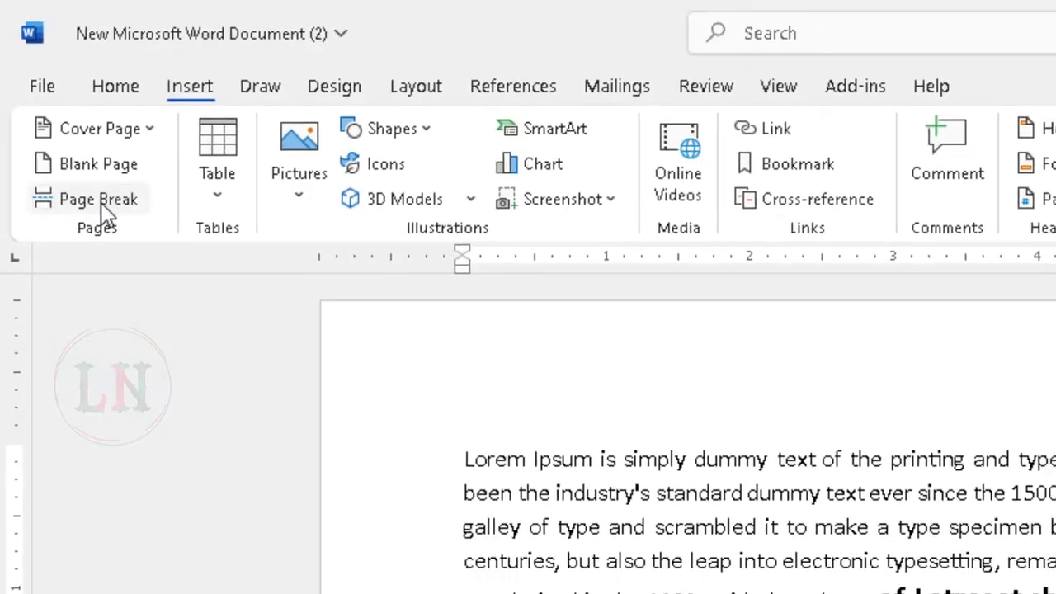
click(104, 211)
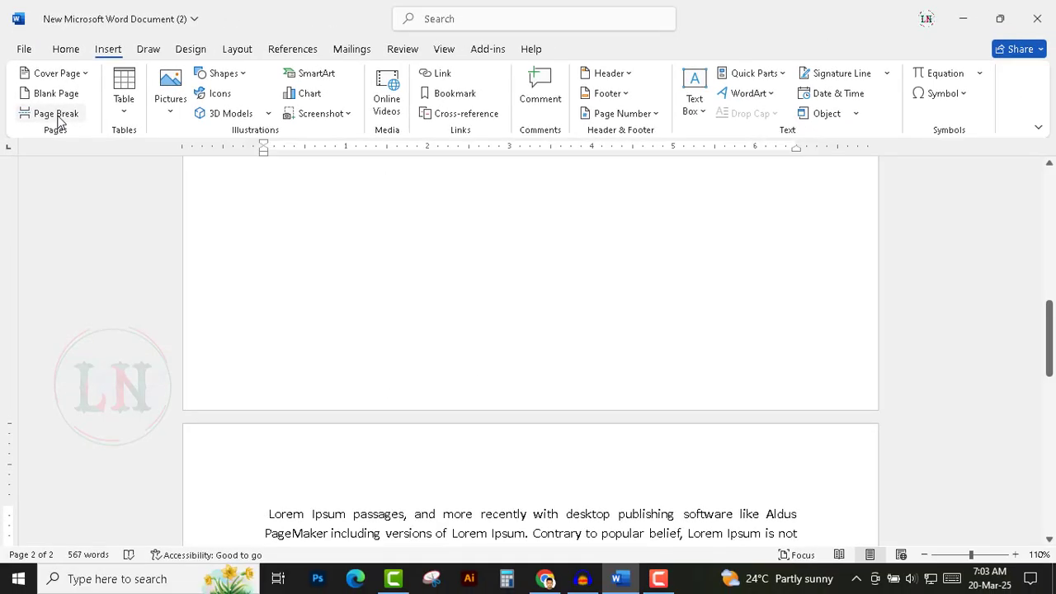
Scroll and zoom through the document to examine the page break after the bolded phrase.
scroll(488, 300, up, 3)
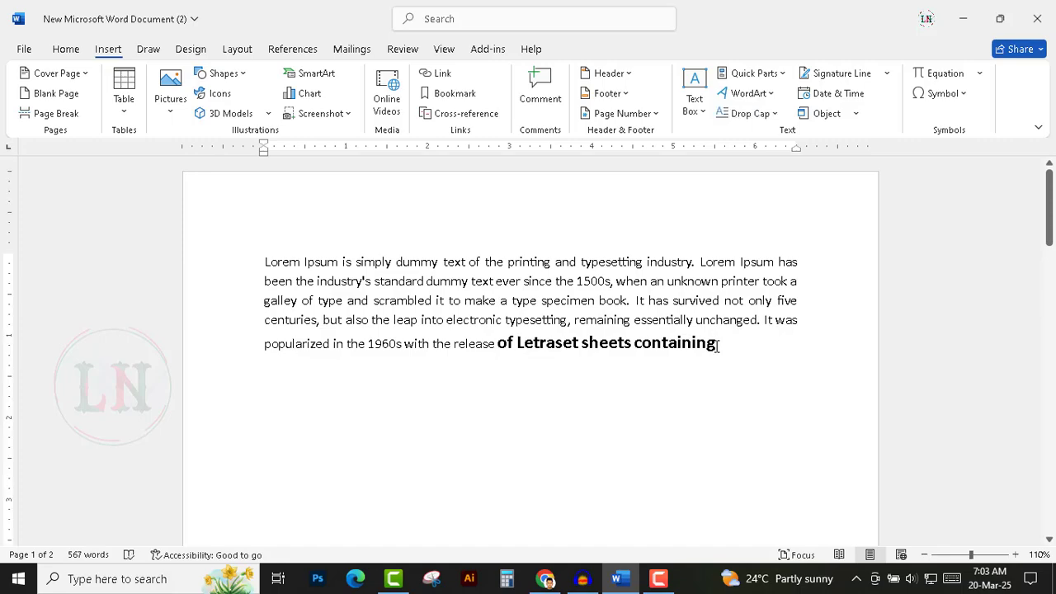
scroll(716, 347, down, 5)
scroll(716, 346, down, 3)
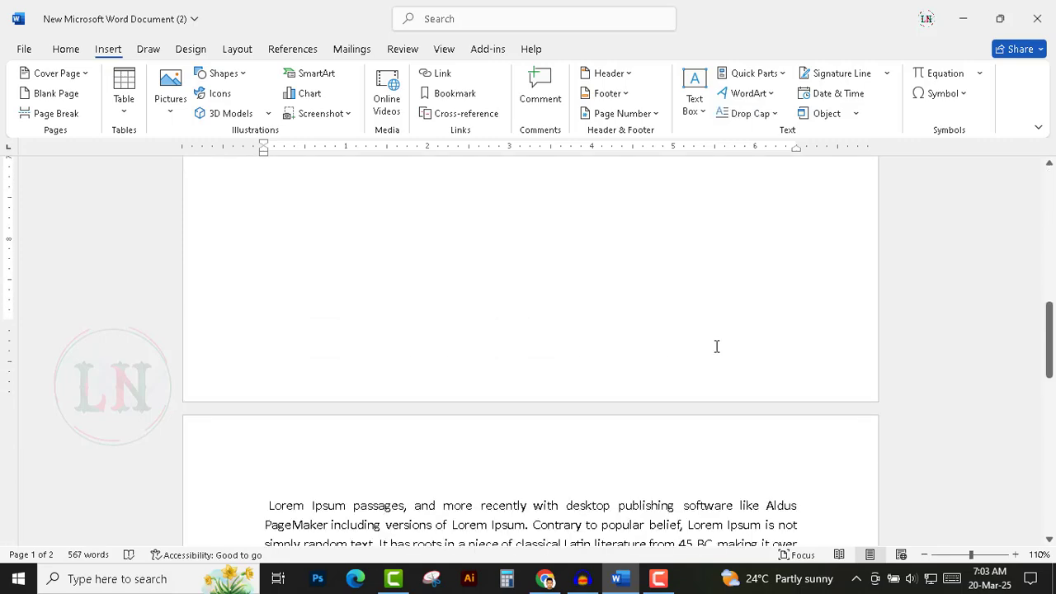
scroll(716, 346, down, 5)
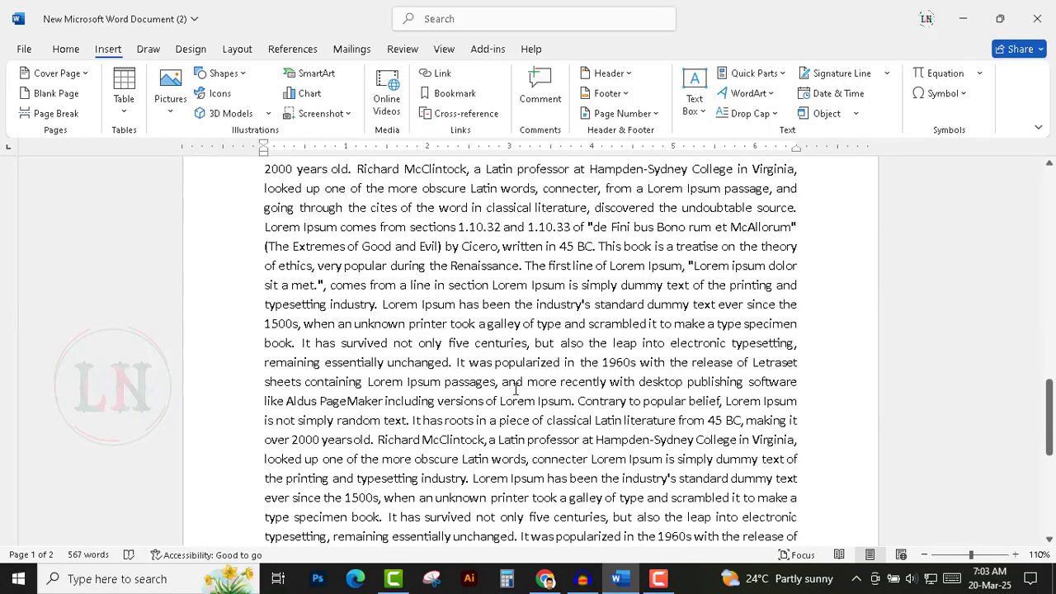
scroll(599, 411, down, 5)
scroll(614, 416, up, 10)
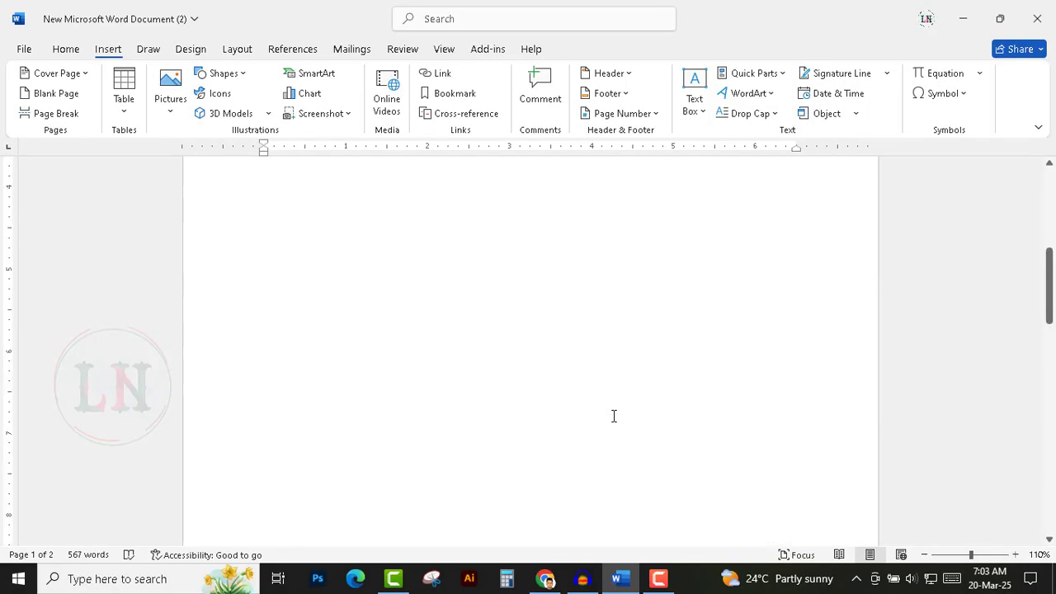
scroll(614, 416, up, 5)
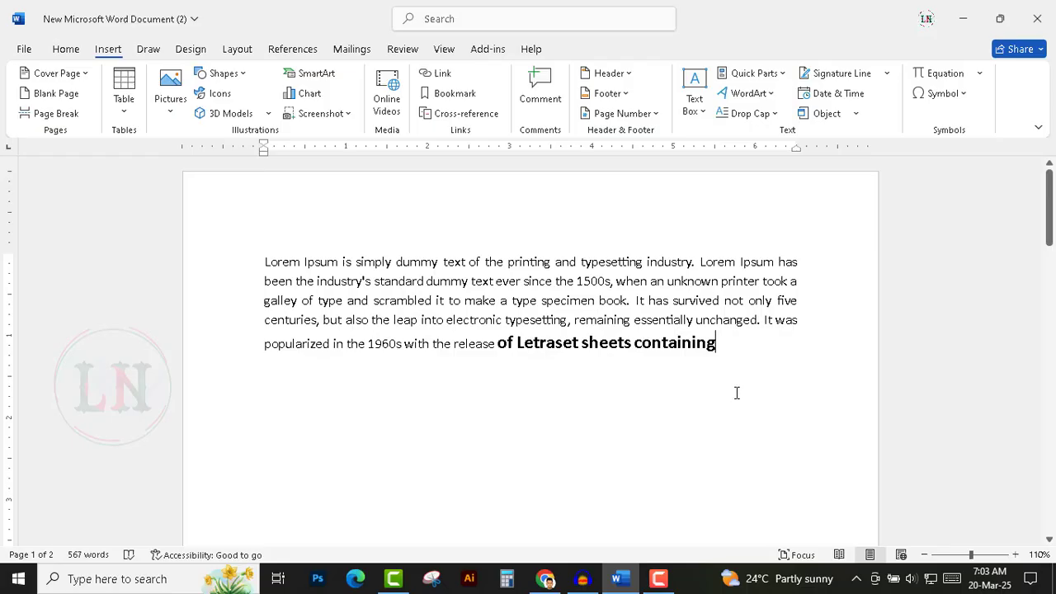
scroll(737, 392, down, 2)
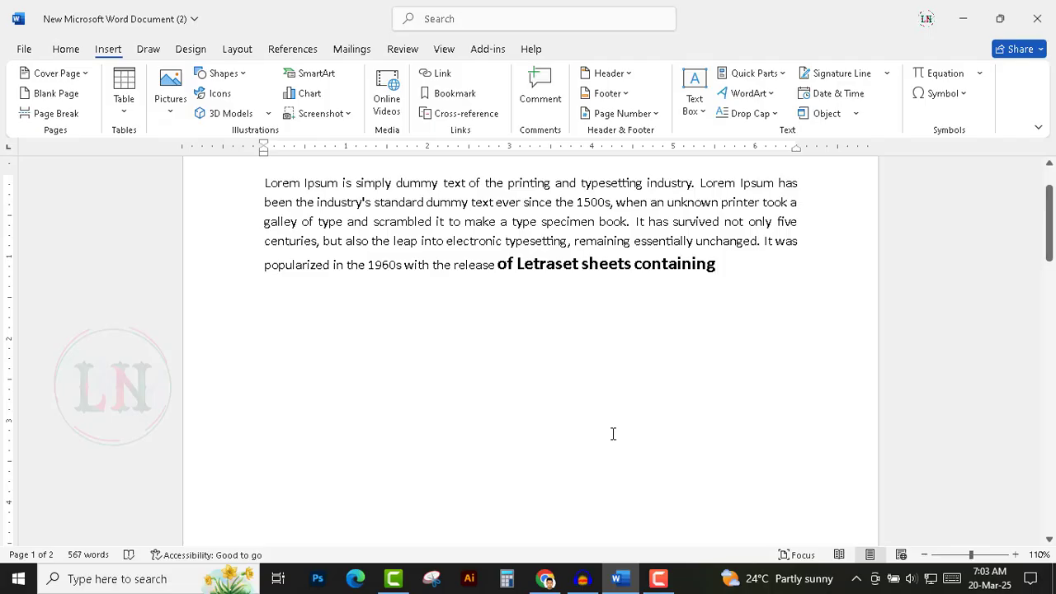
scroll(613, 434, down, 10)
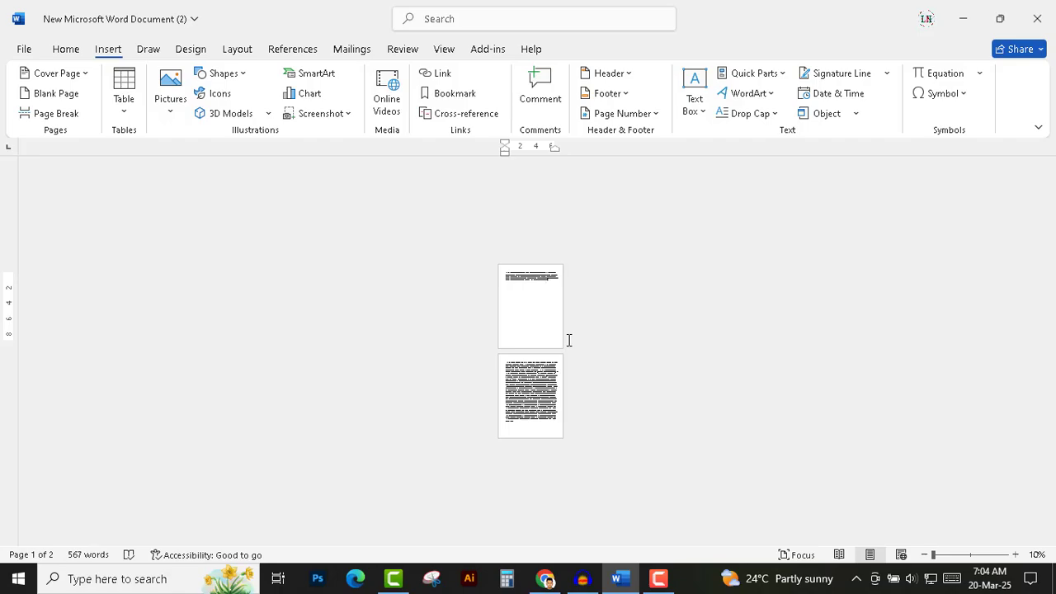
scroll(569, 340, up, 6)
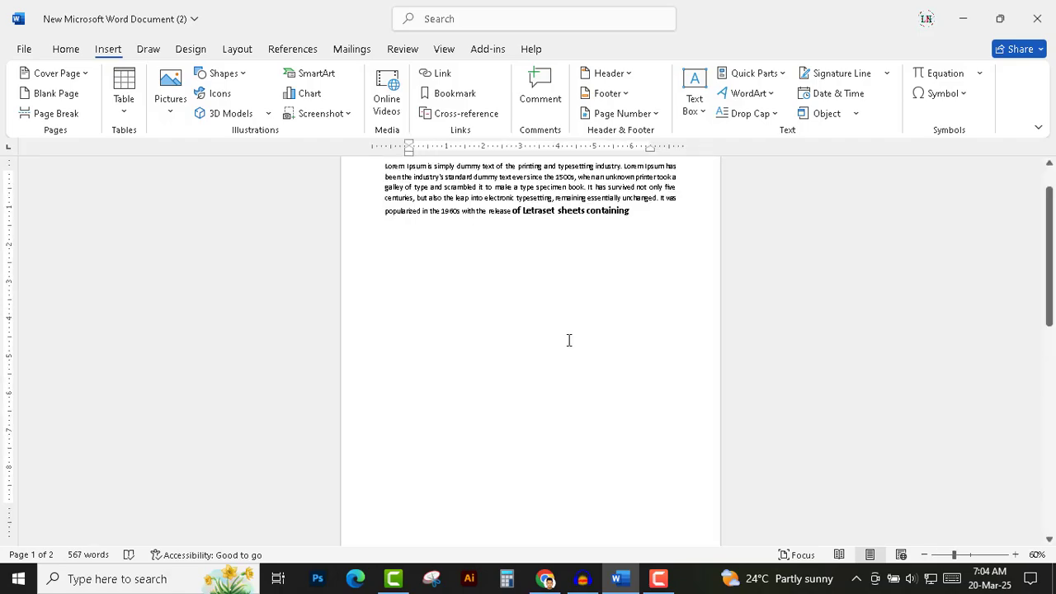
scroll(569, 340, up, 3)
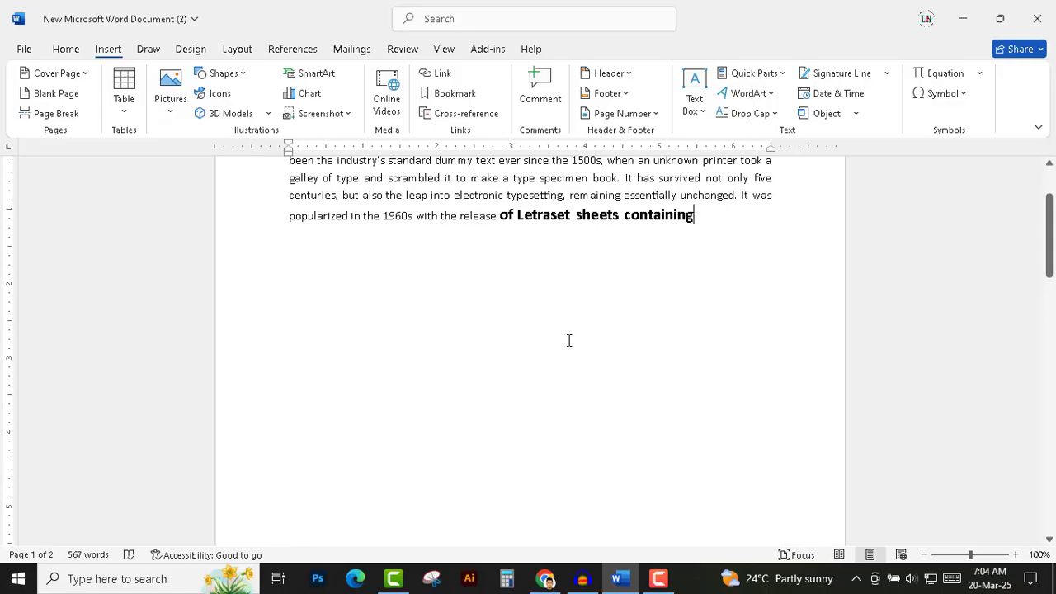
scroll(568, 340, up, 1)
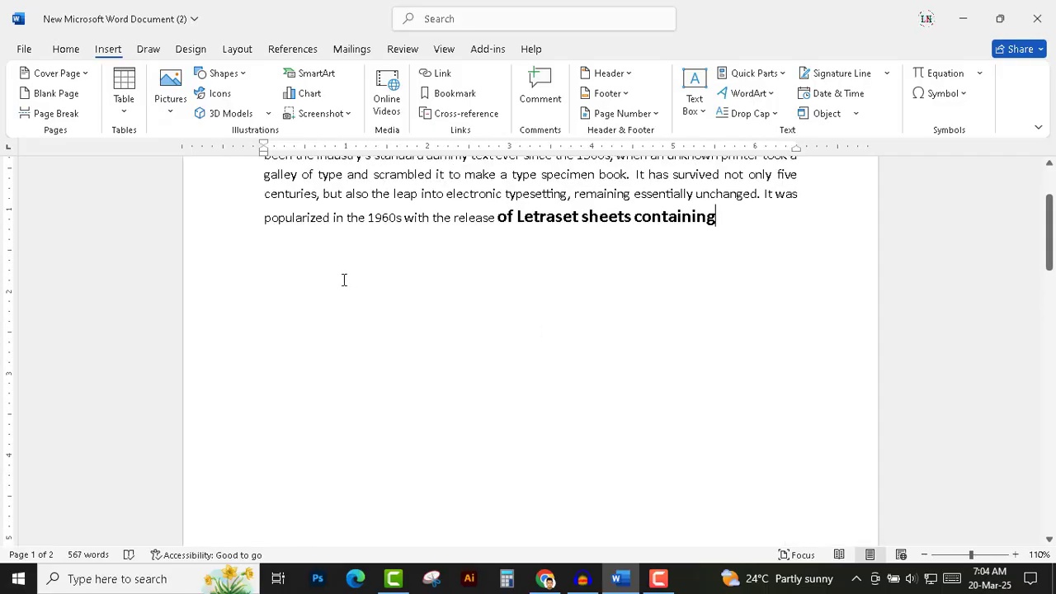